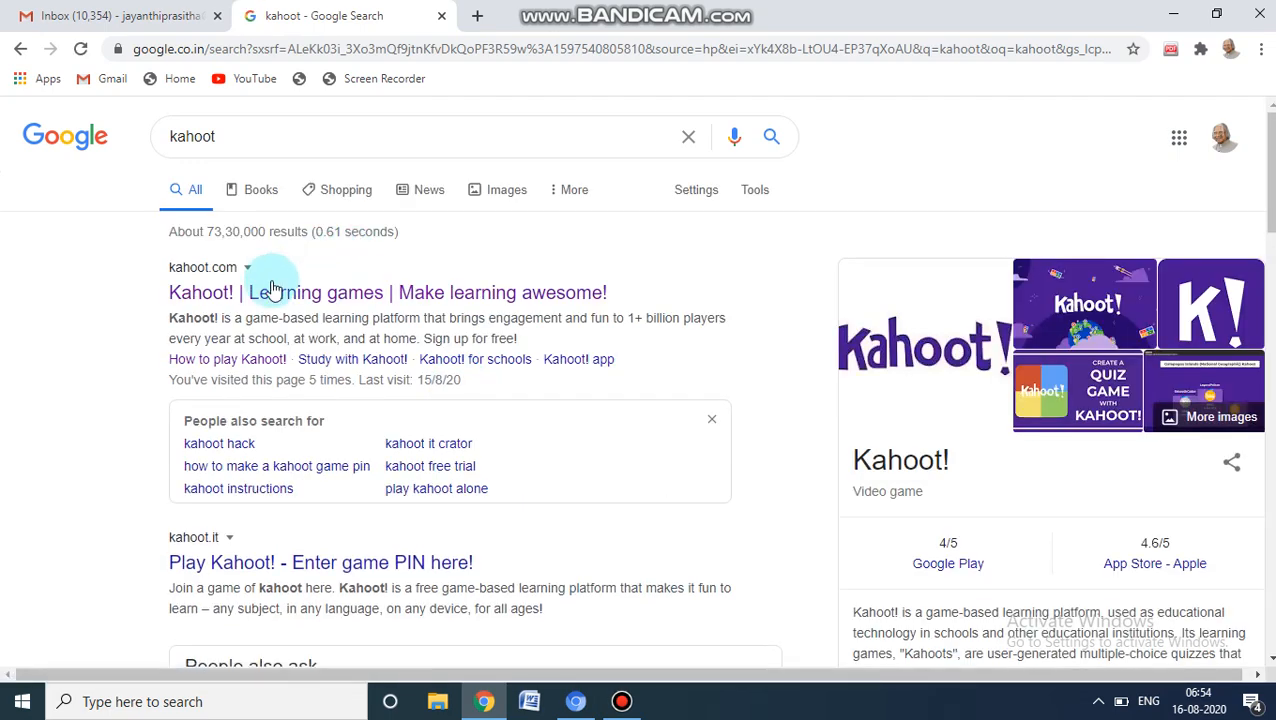
Open the Kahoot! website from the search results and log in with the first listed Google account
click(276, 300)
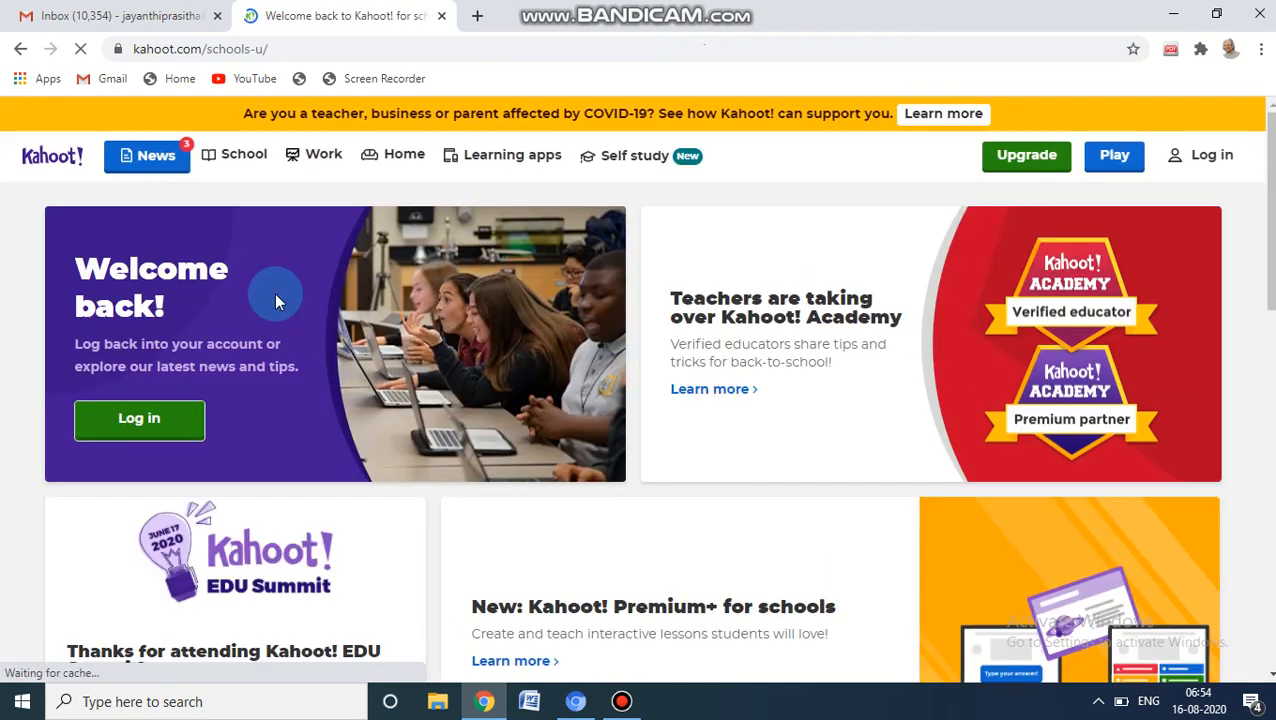
click(143, 430)
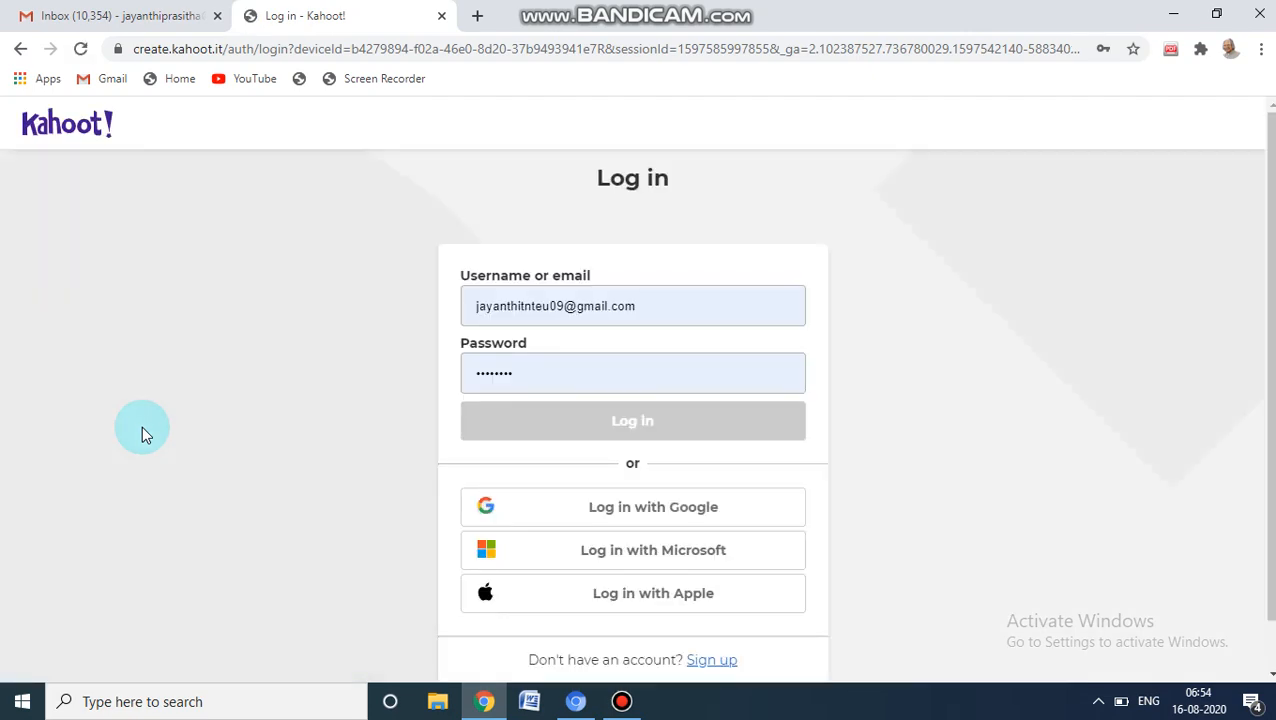
click(595, 517)
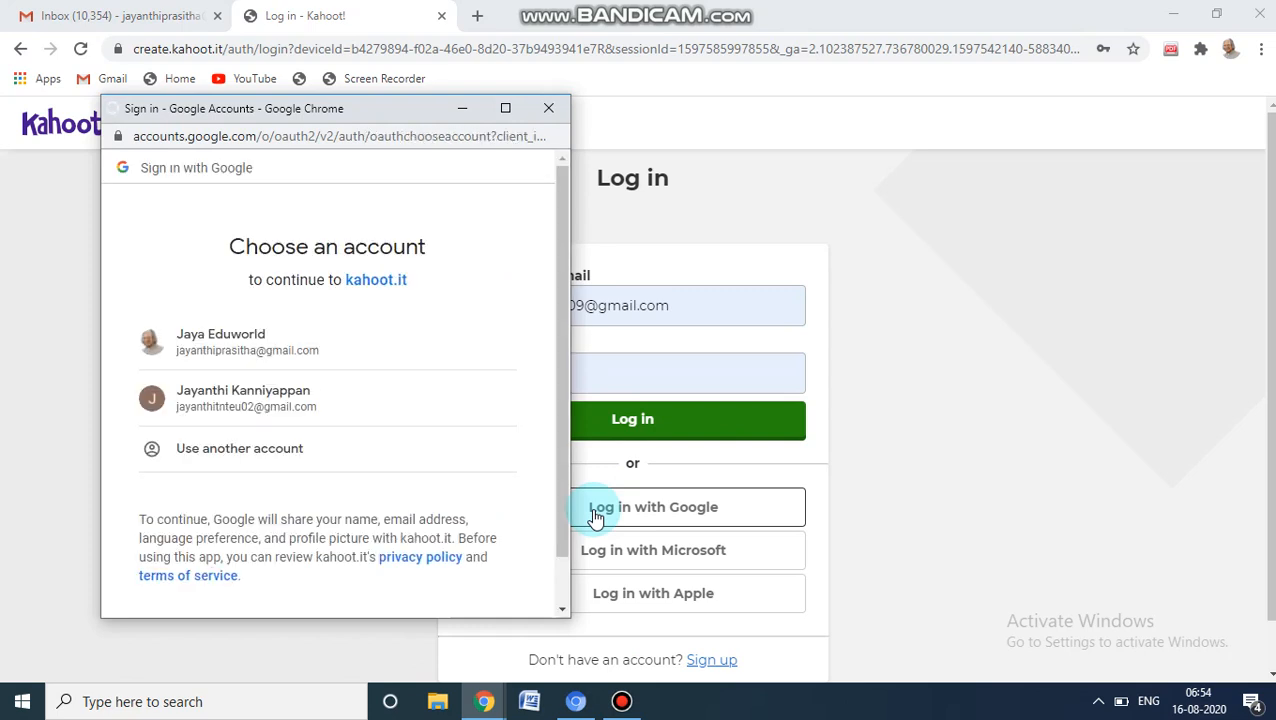
click(267, 352)
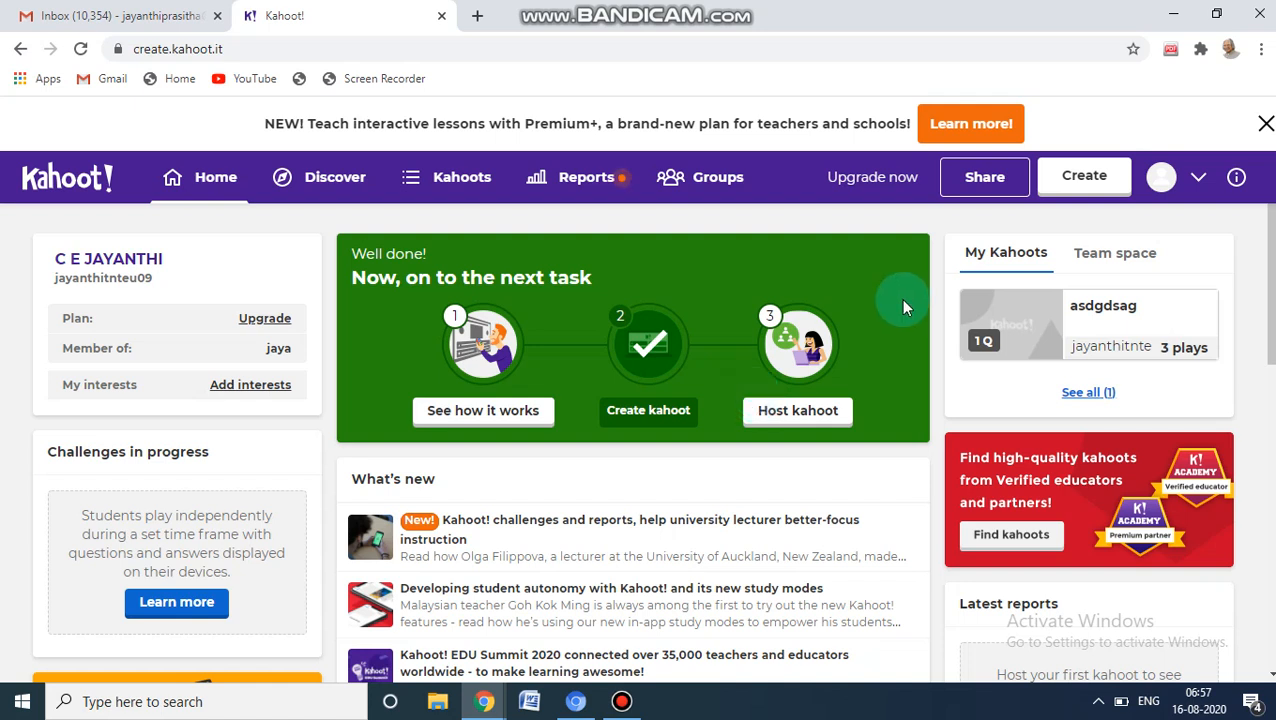
Create a new blank kahoot and look over the question types available to add
click(1103, 190)
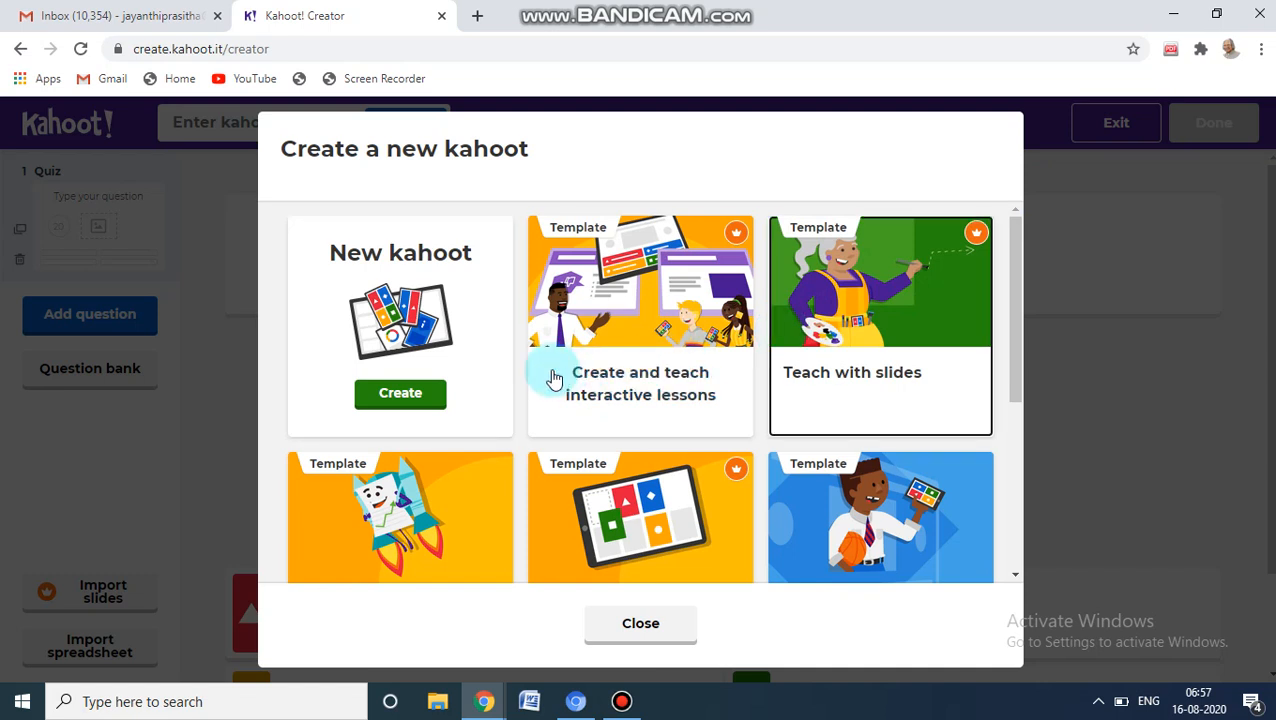
click(430, 396)
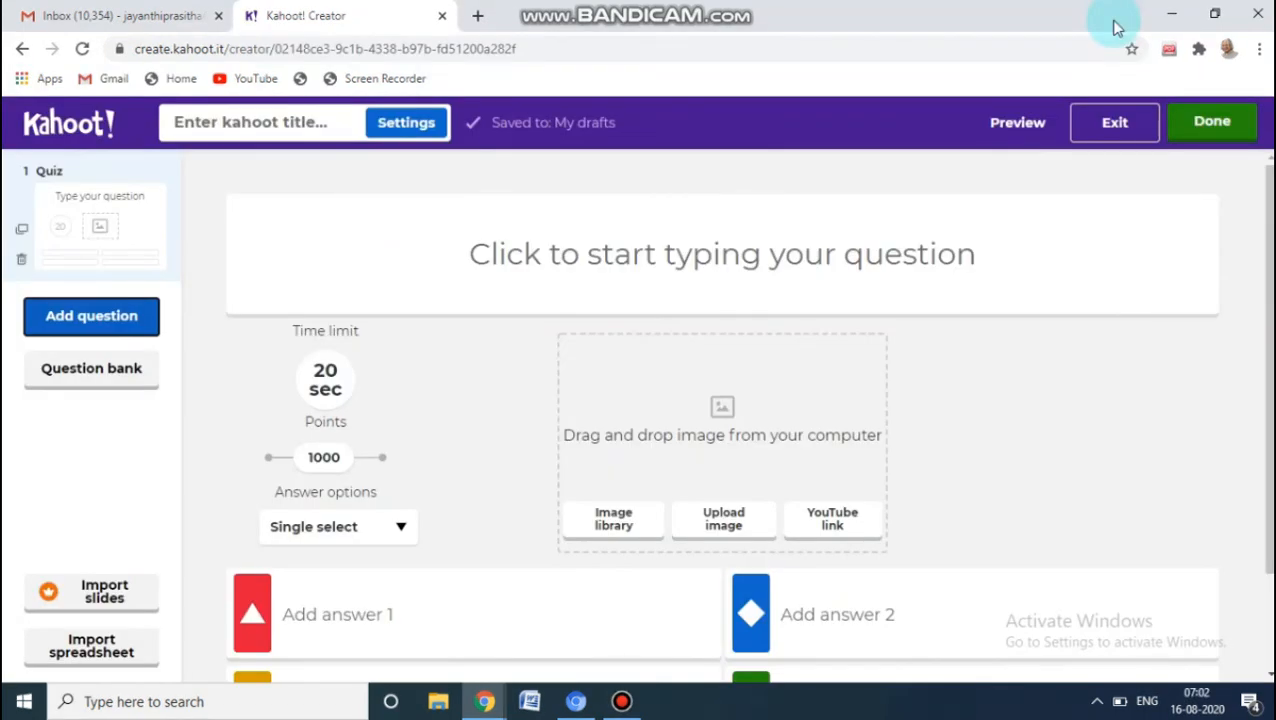
click(117, 324)
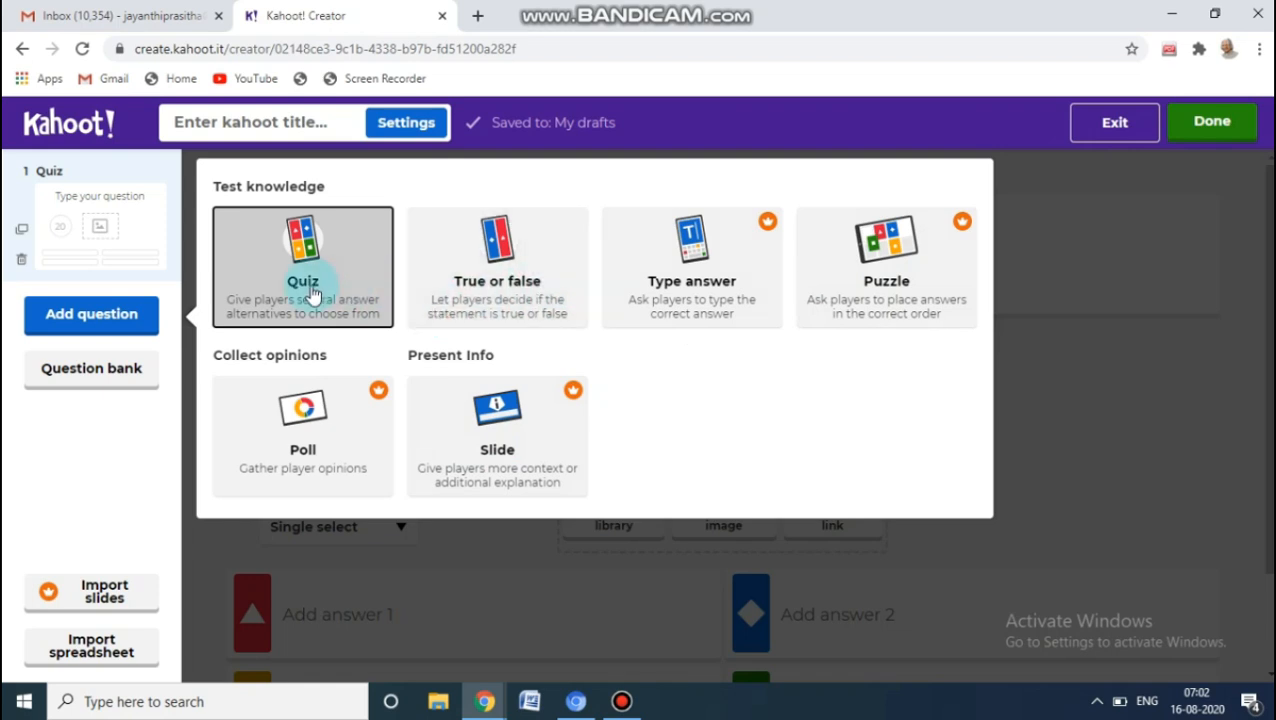
click(68, 456)
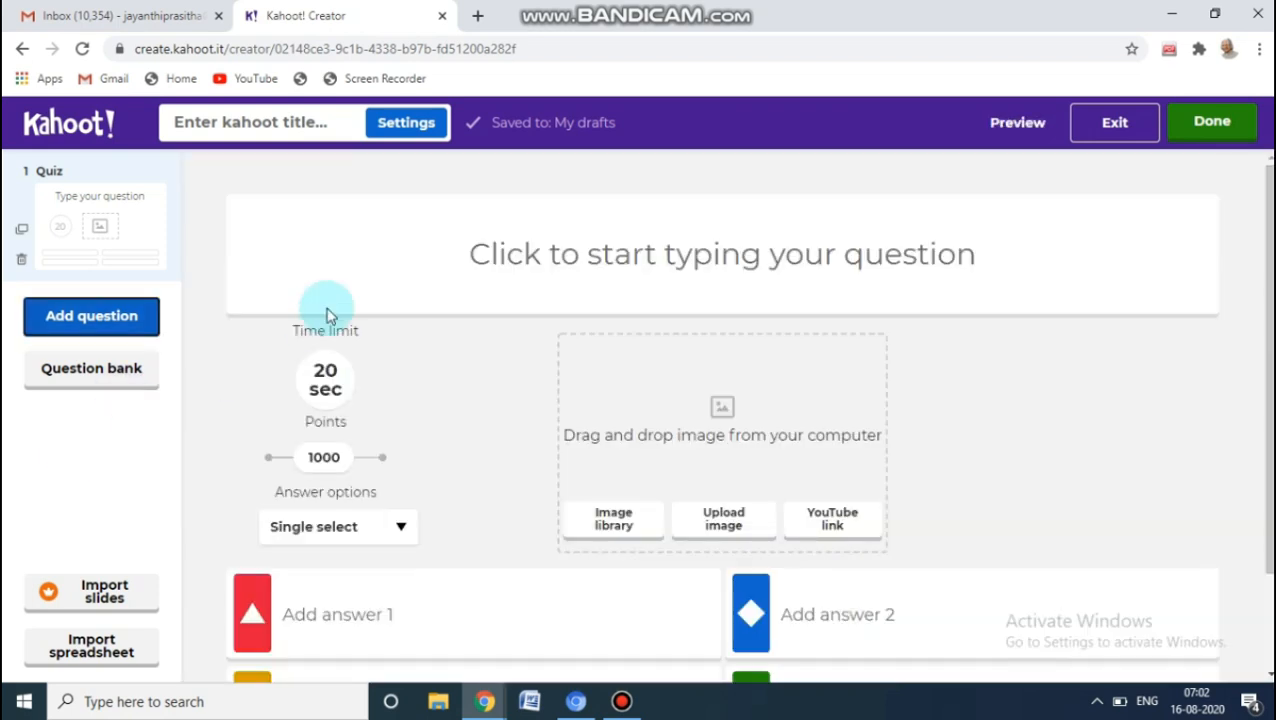
Enter "Oranges are rich in Vitamin_________" as the text of the first quiz question
click(476, 252)
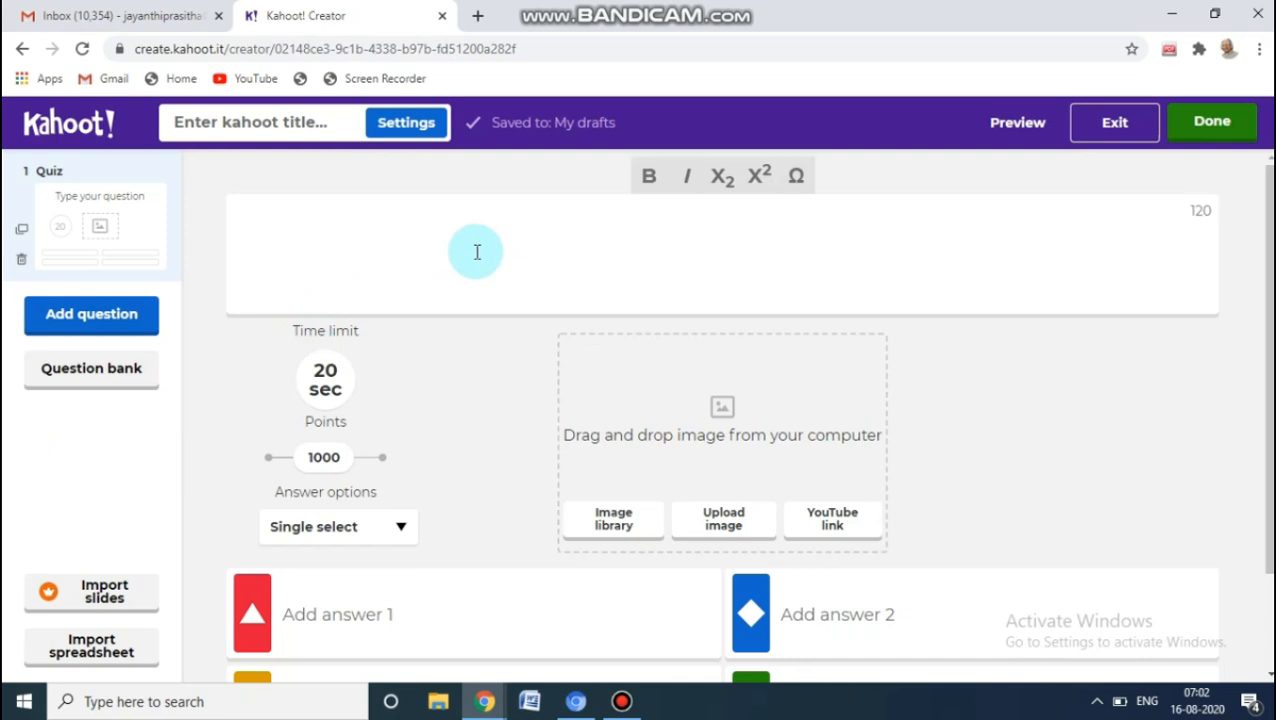
text(Oran)
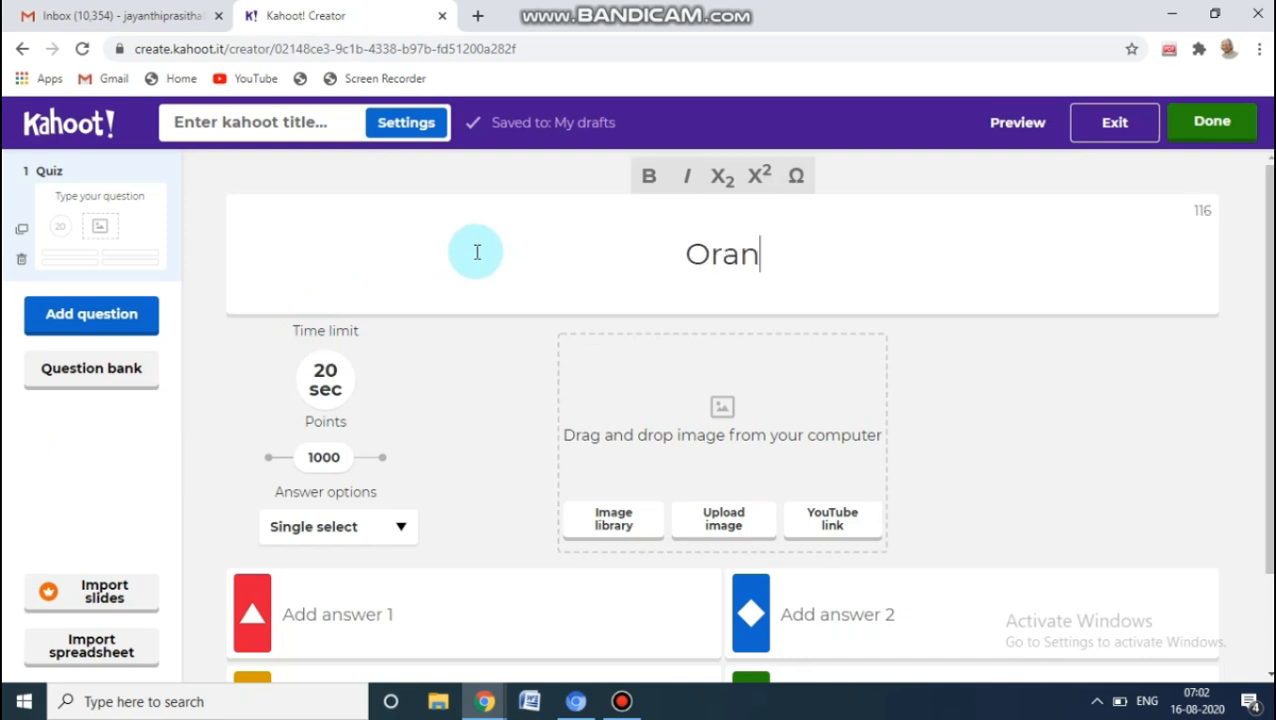
text(ges are )
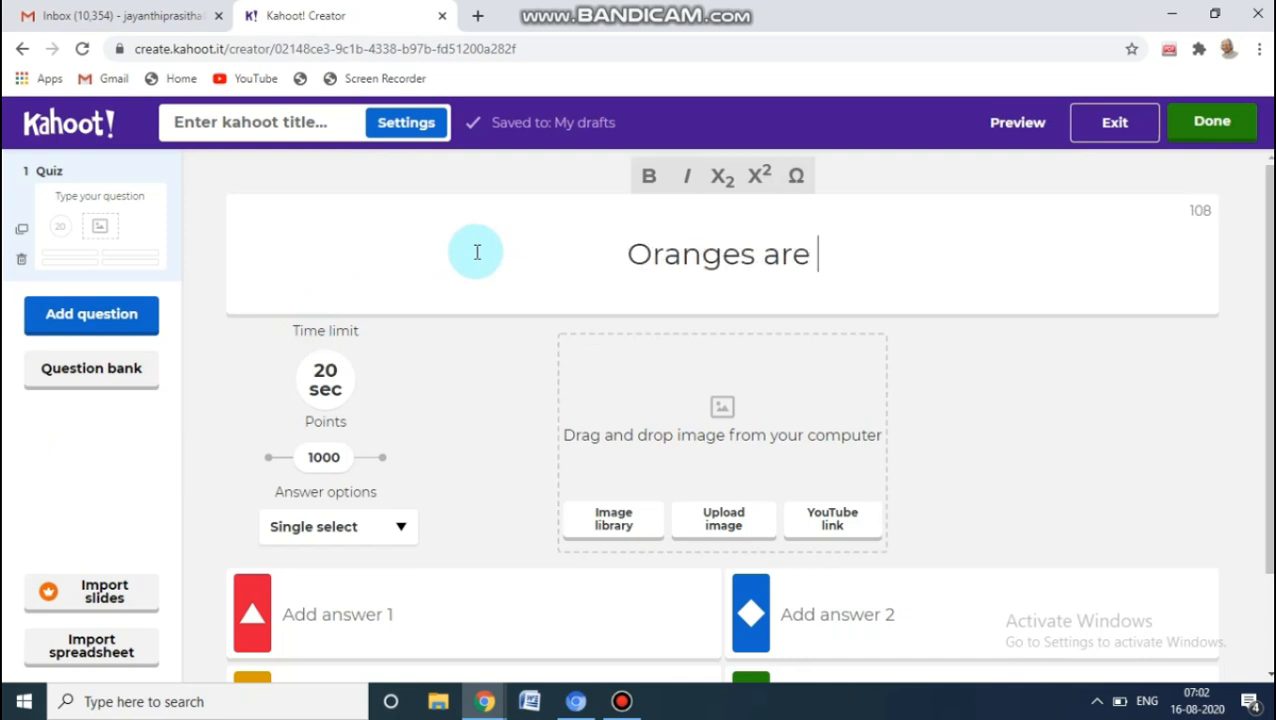
text(rich in )
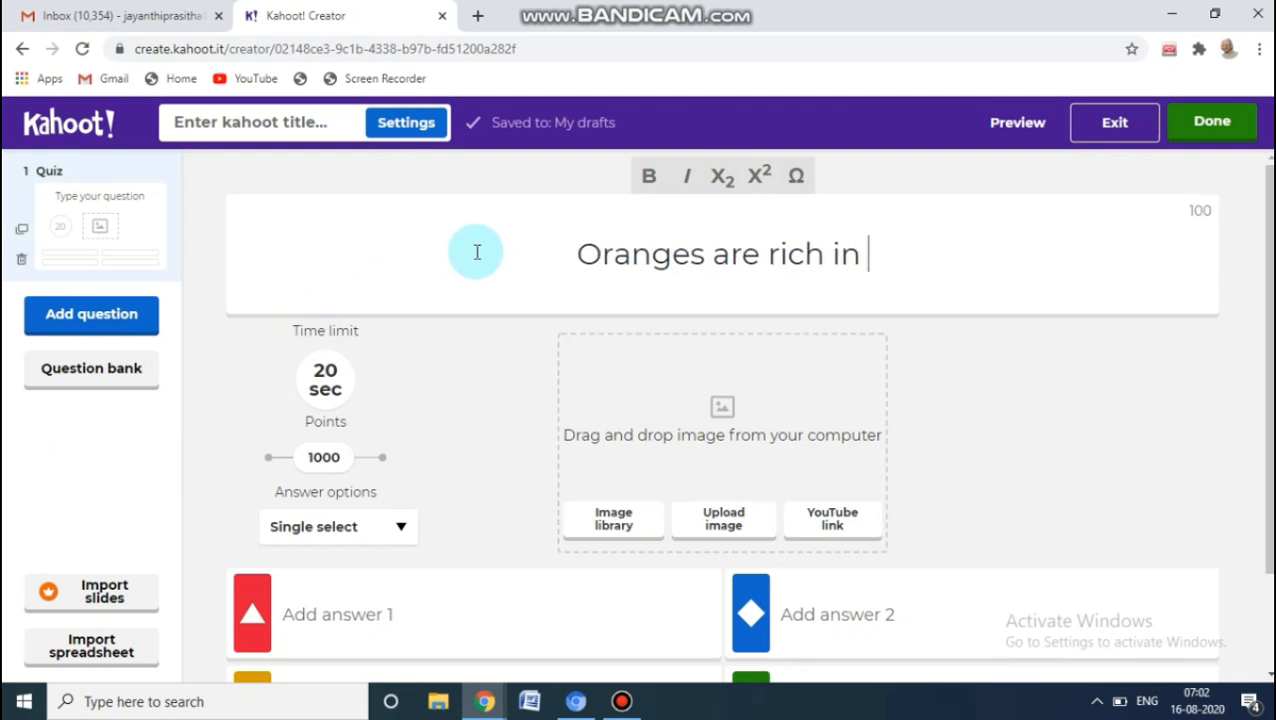
text(Vitami)
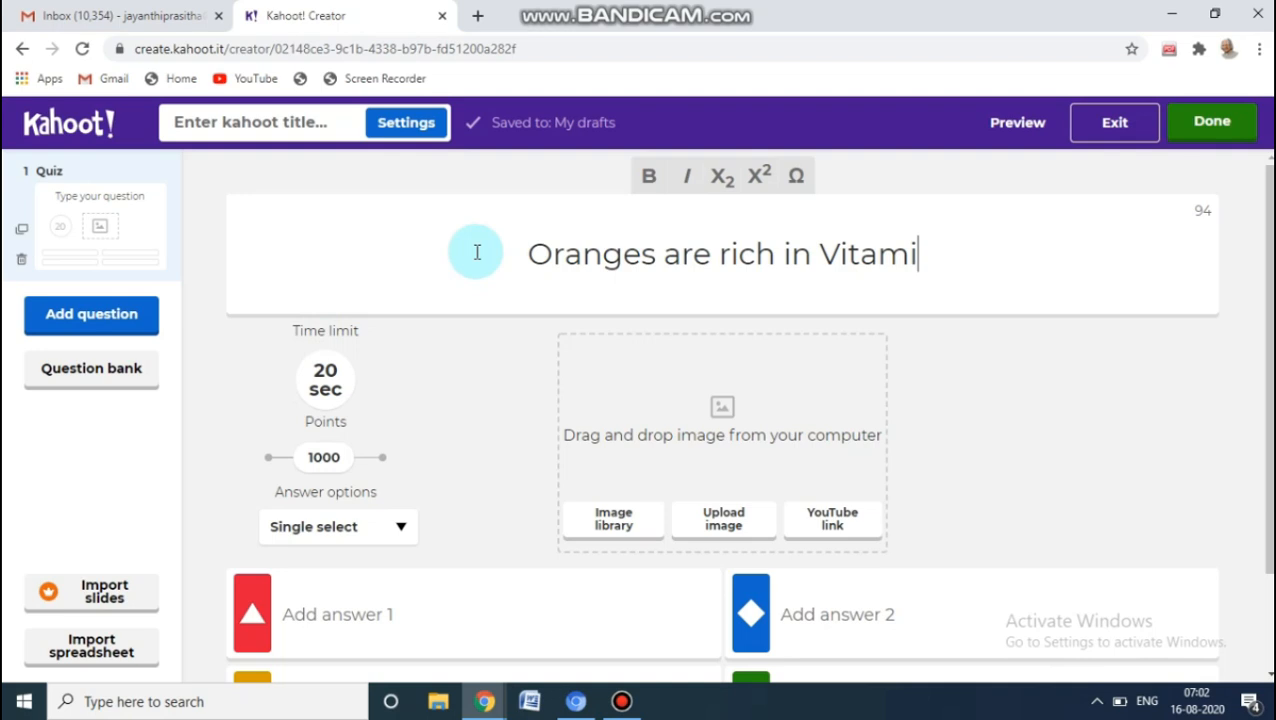
text(n_________)
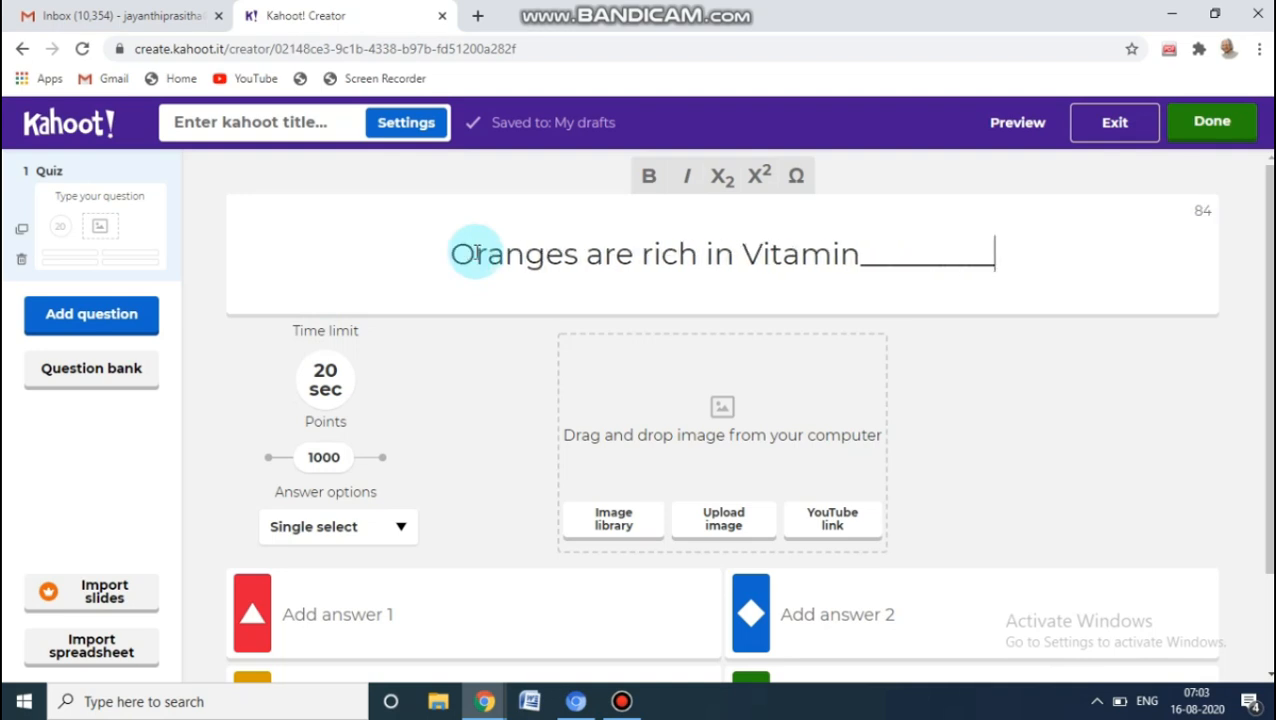
Set the question's time limit to 30 seconds and check its answer selection options
click(320, 379)
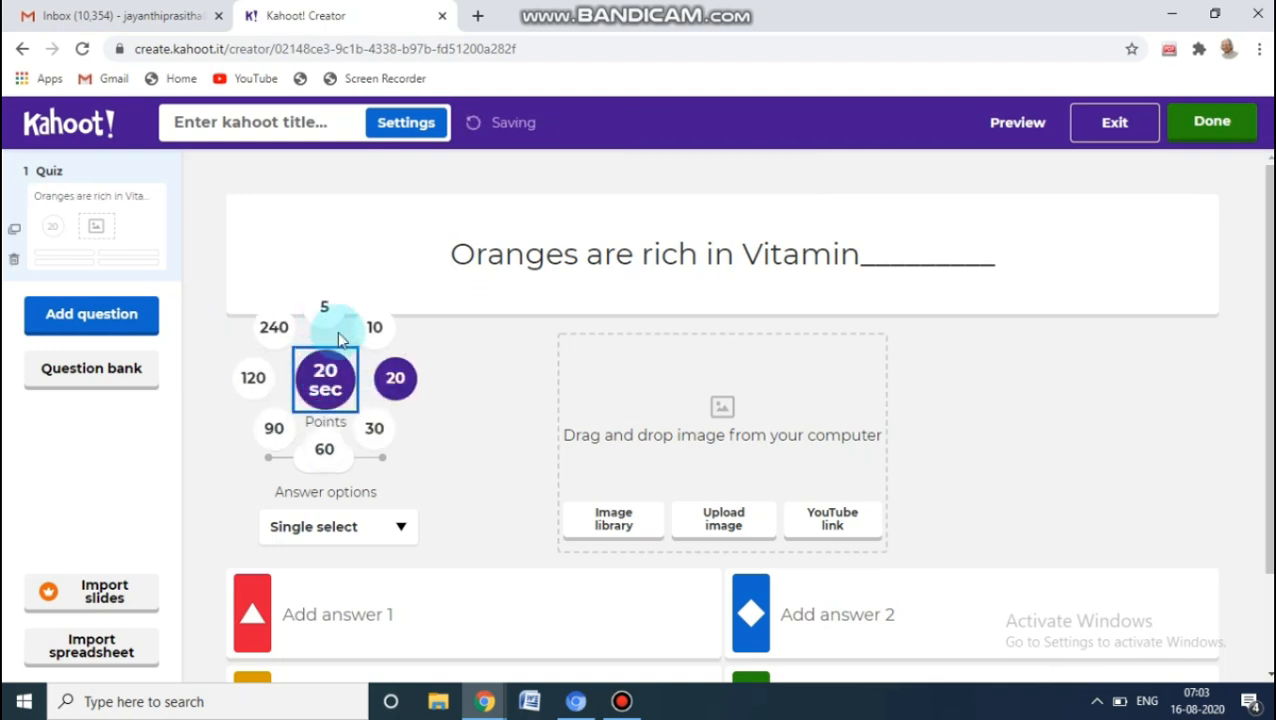
click(372, 430)
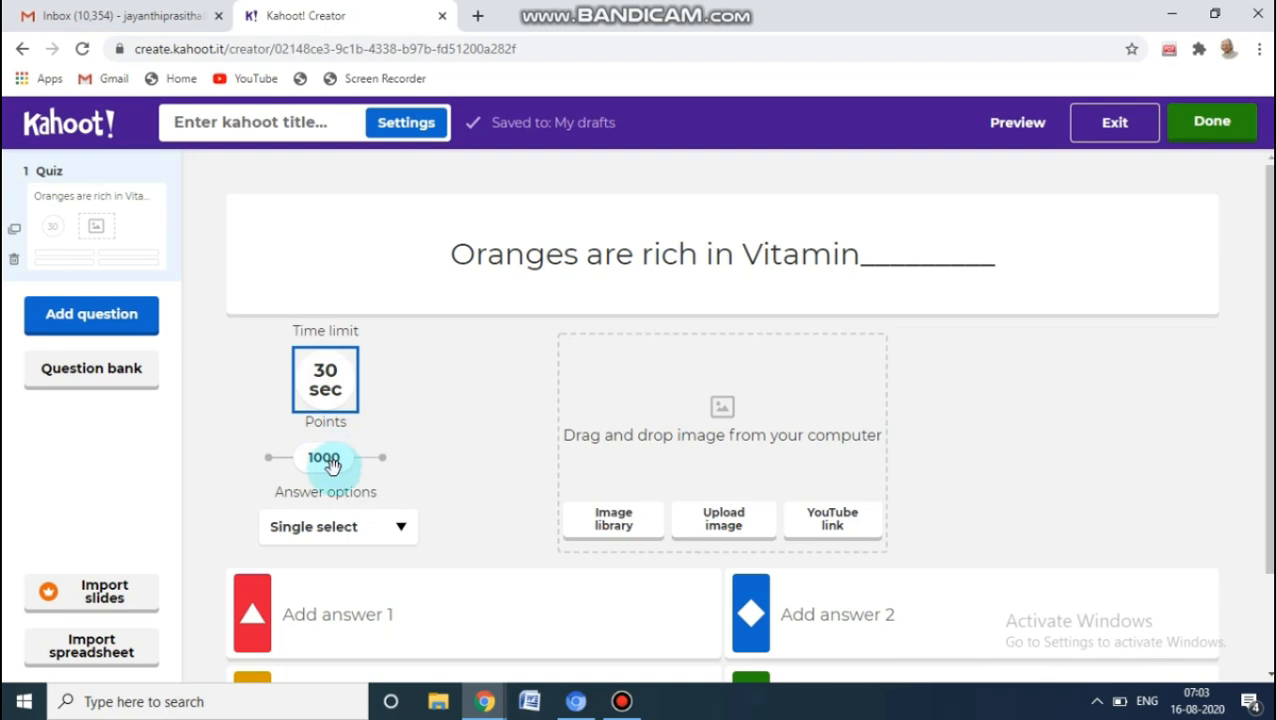
click(401, 527)
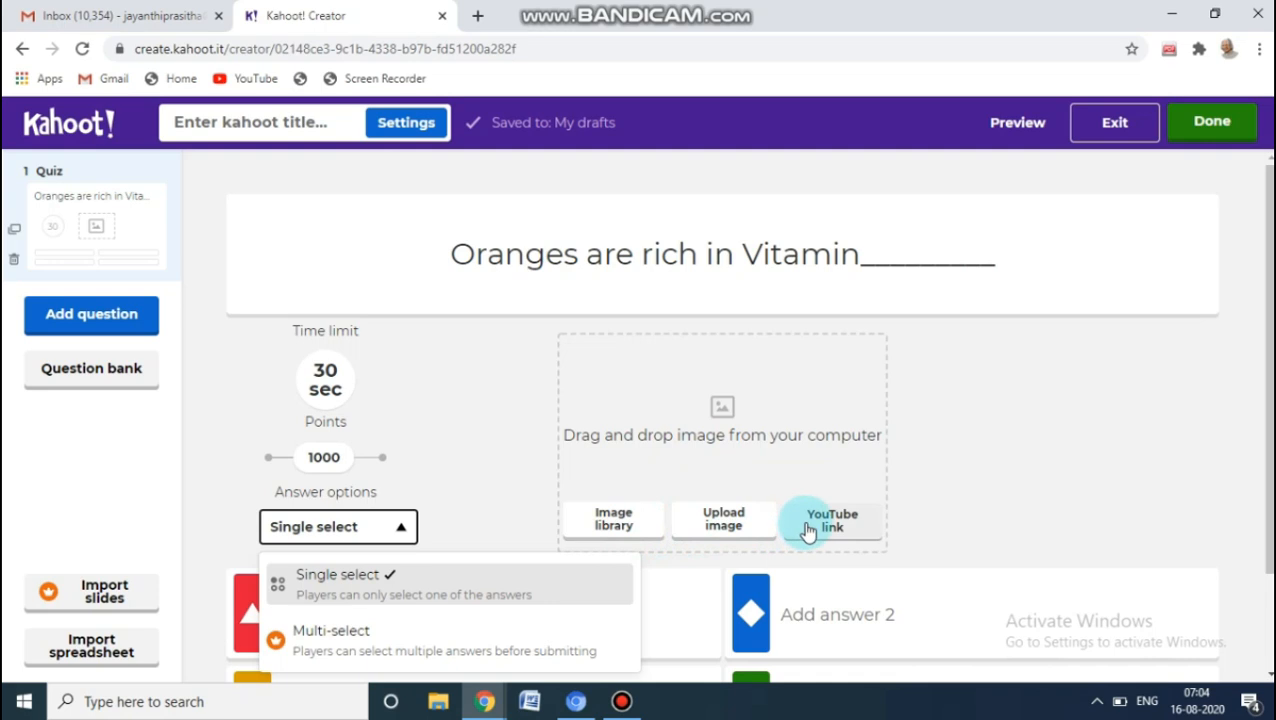
Upload the JPG file "is" from the Desktop as the question's image
click(728, 524)
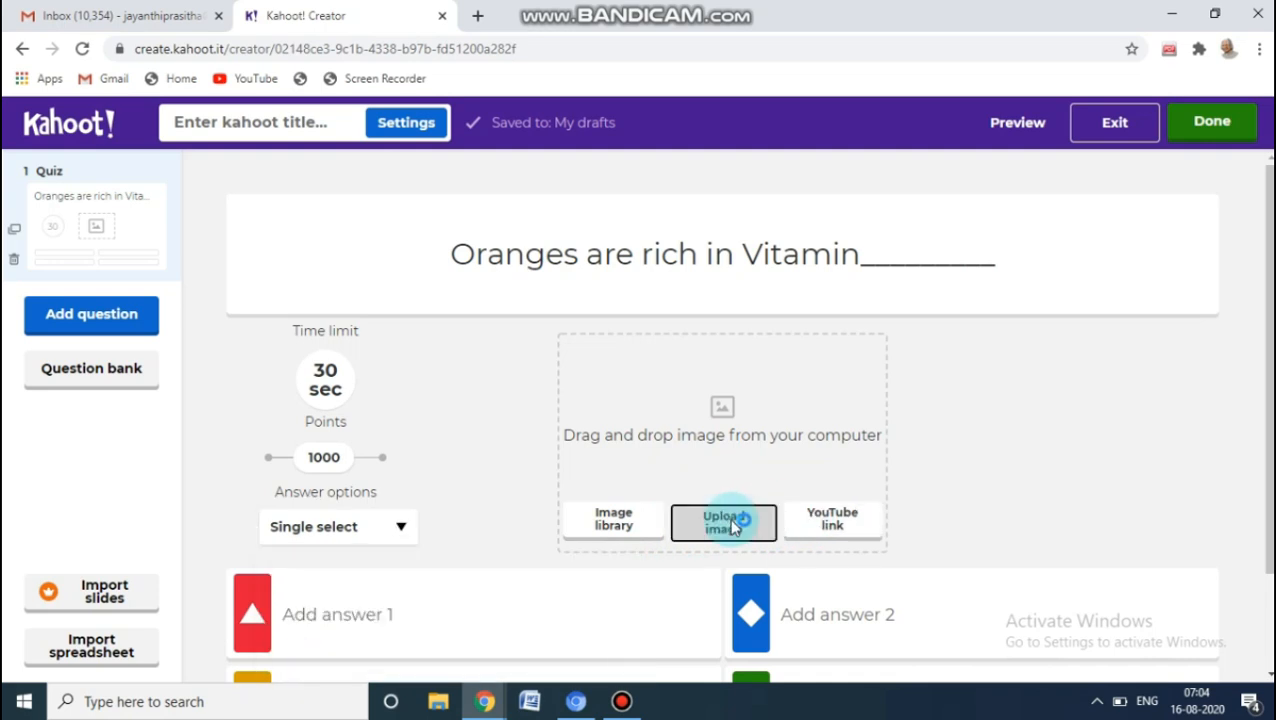
click(732, 526)
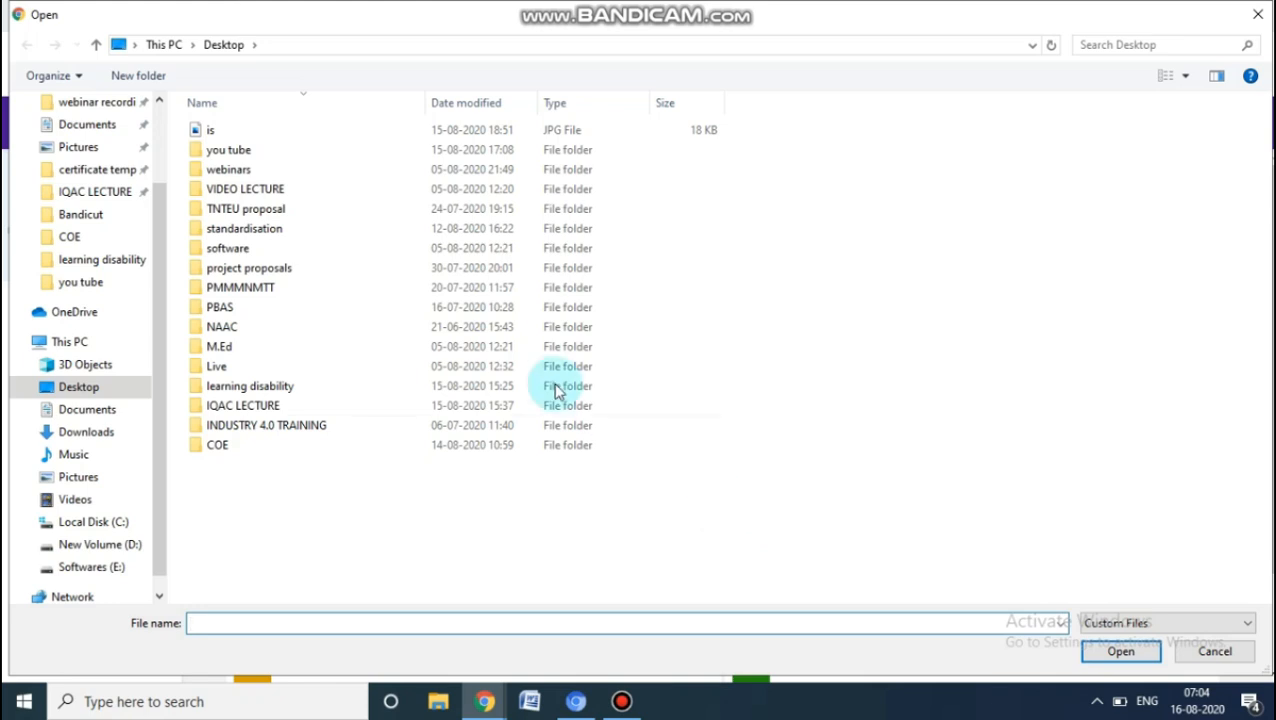
double_click(428, 137)
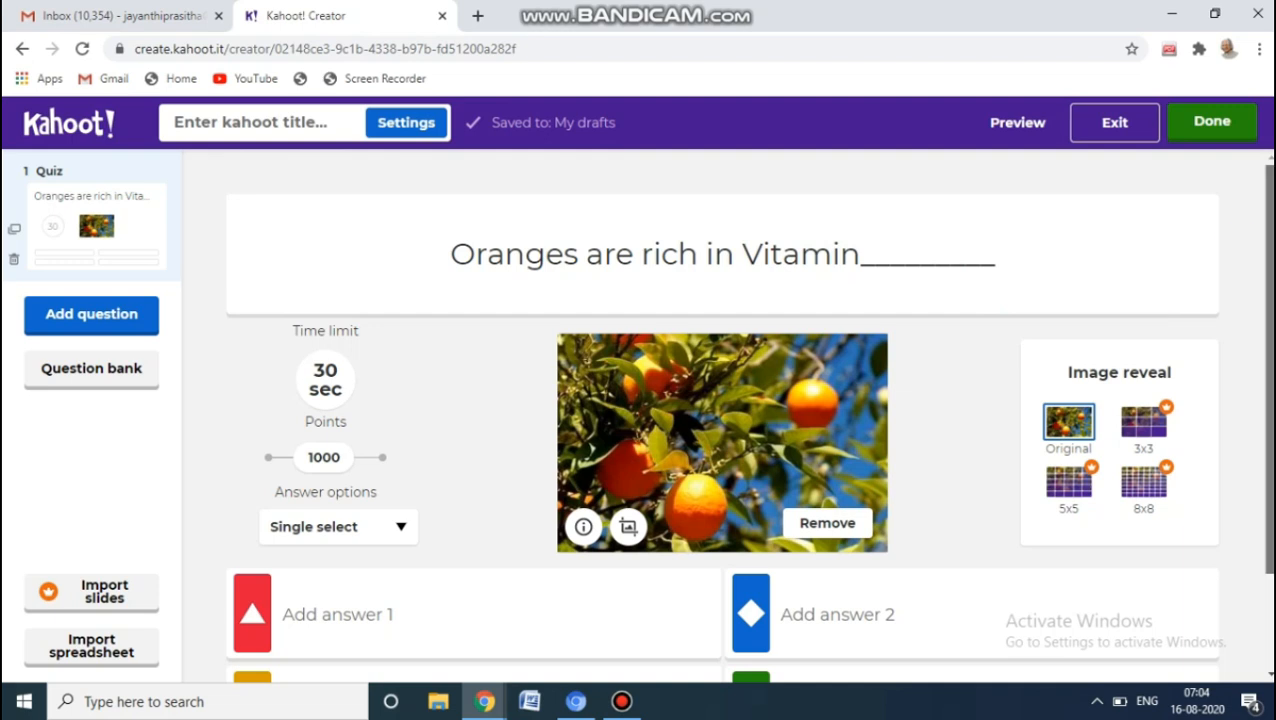
Fill in the four answer choices, in order, as A, B, C and D
scroll(722, 420, down, 2)
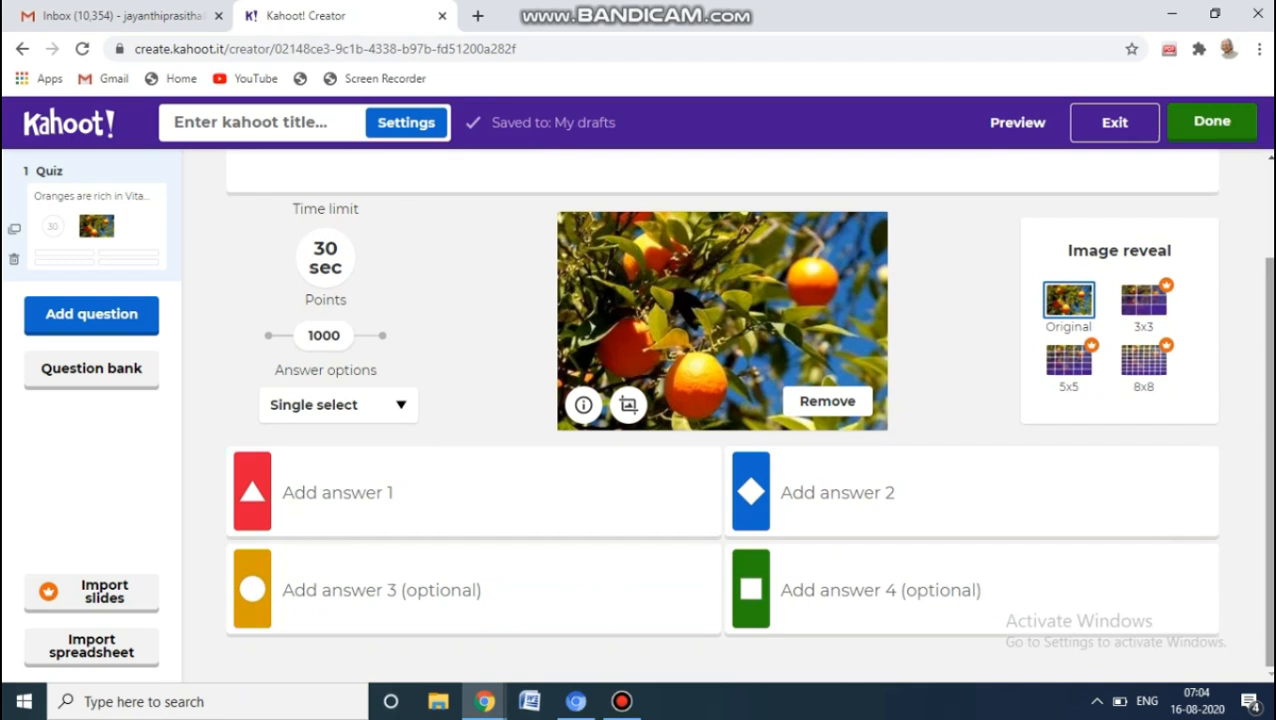
click(370, 496)
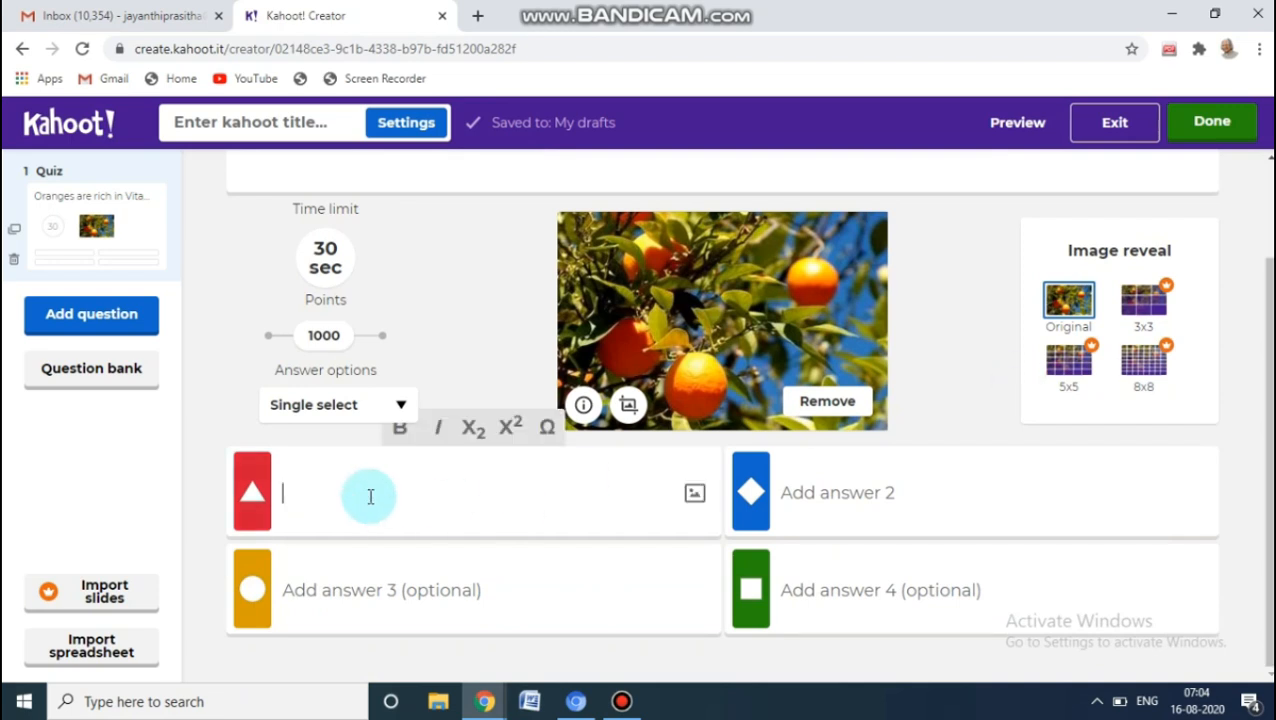
text(A)
click(845, 500)
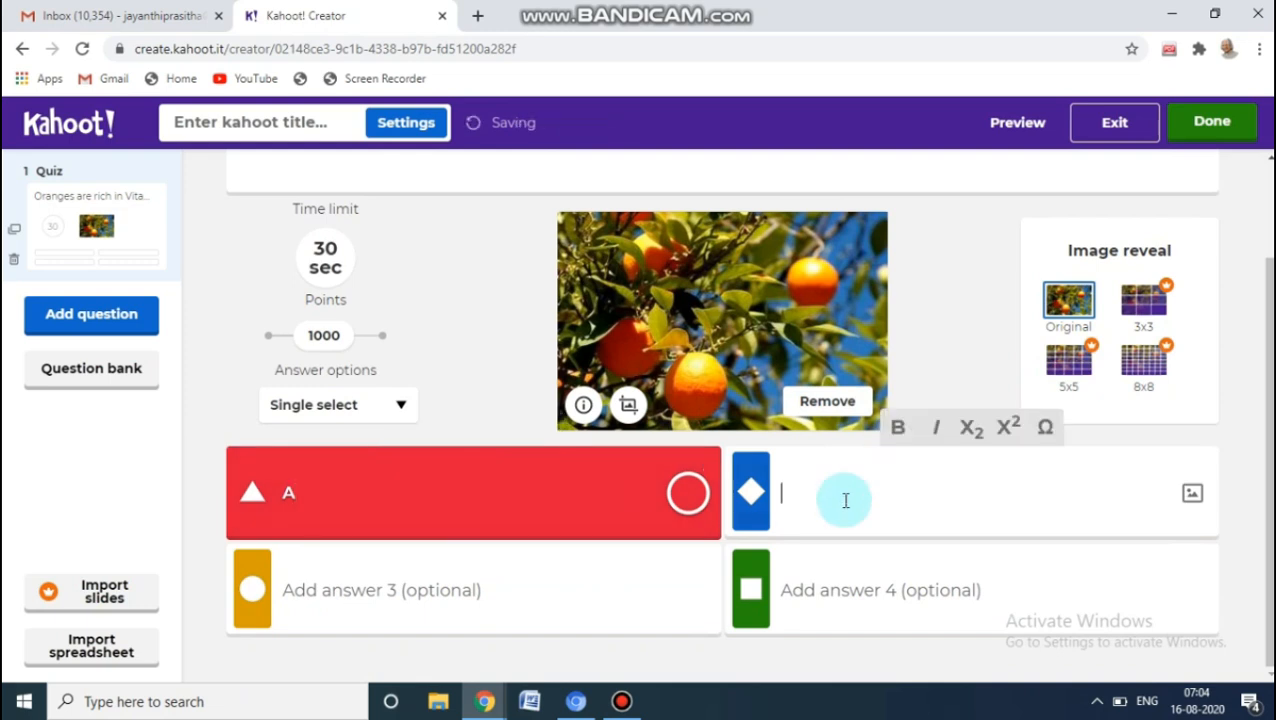
text(B)
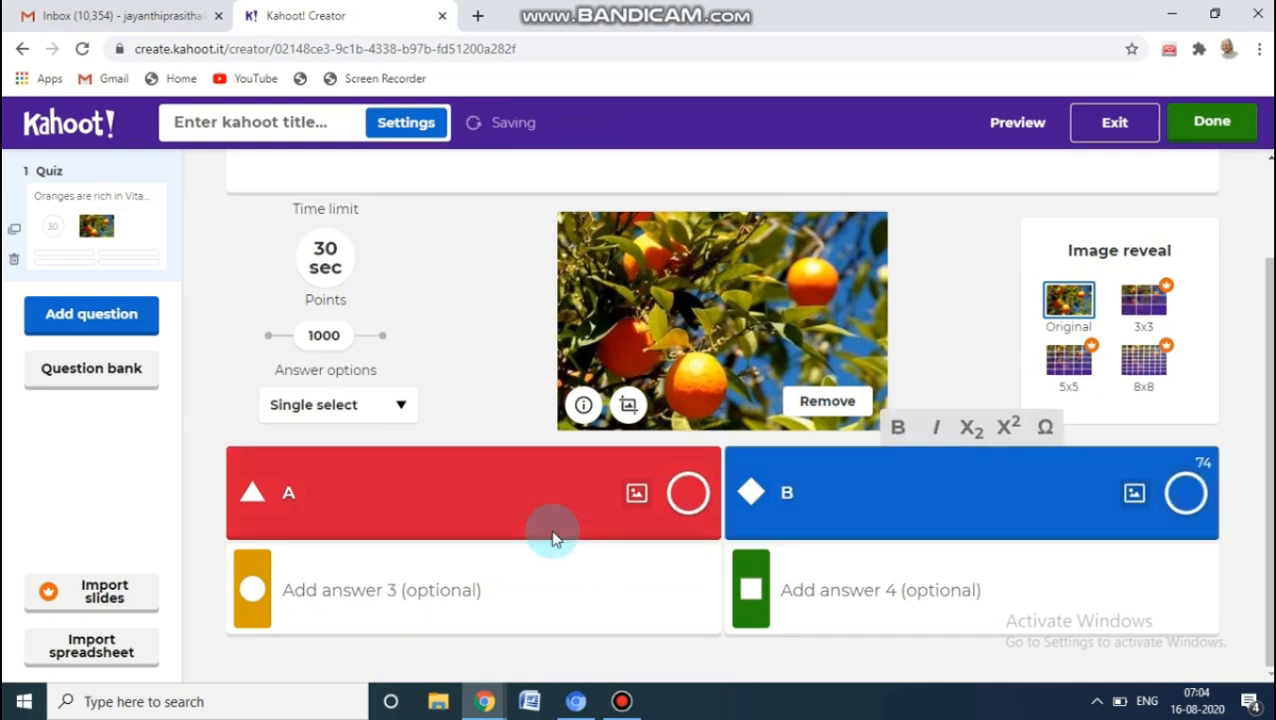
click(440, 594)
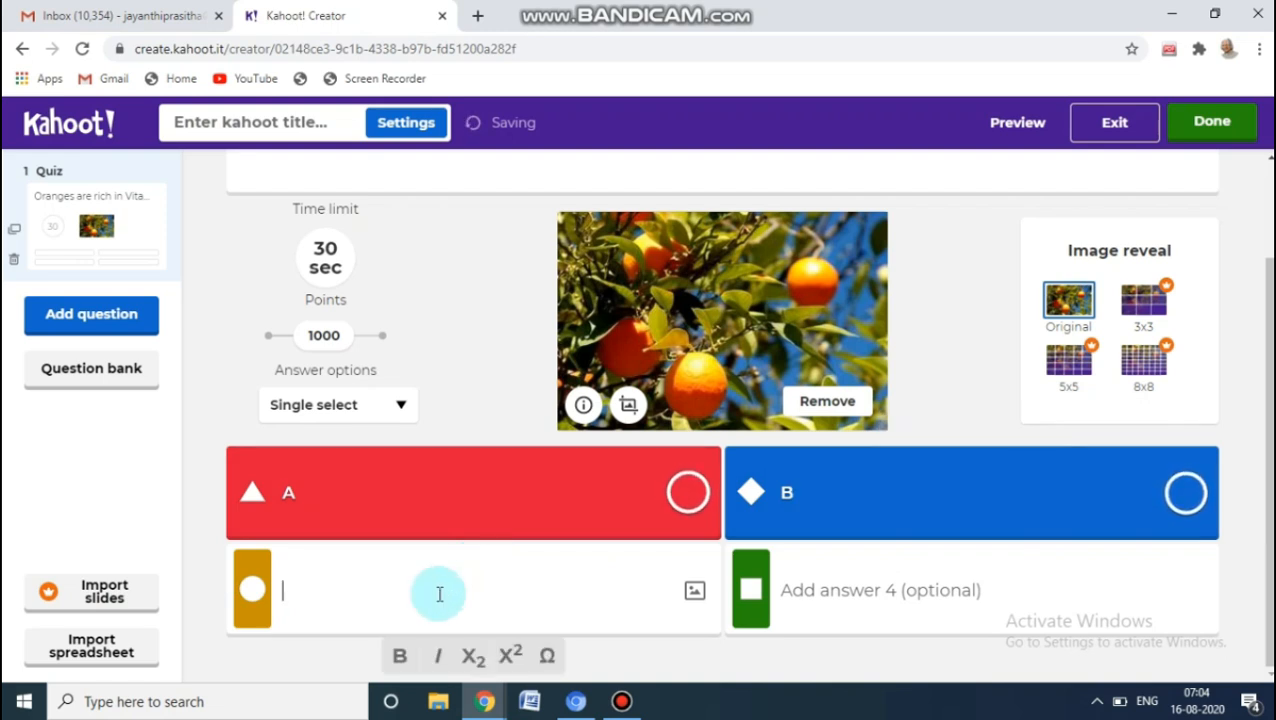
text(C)
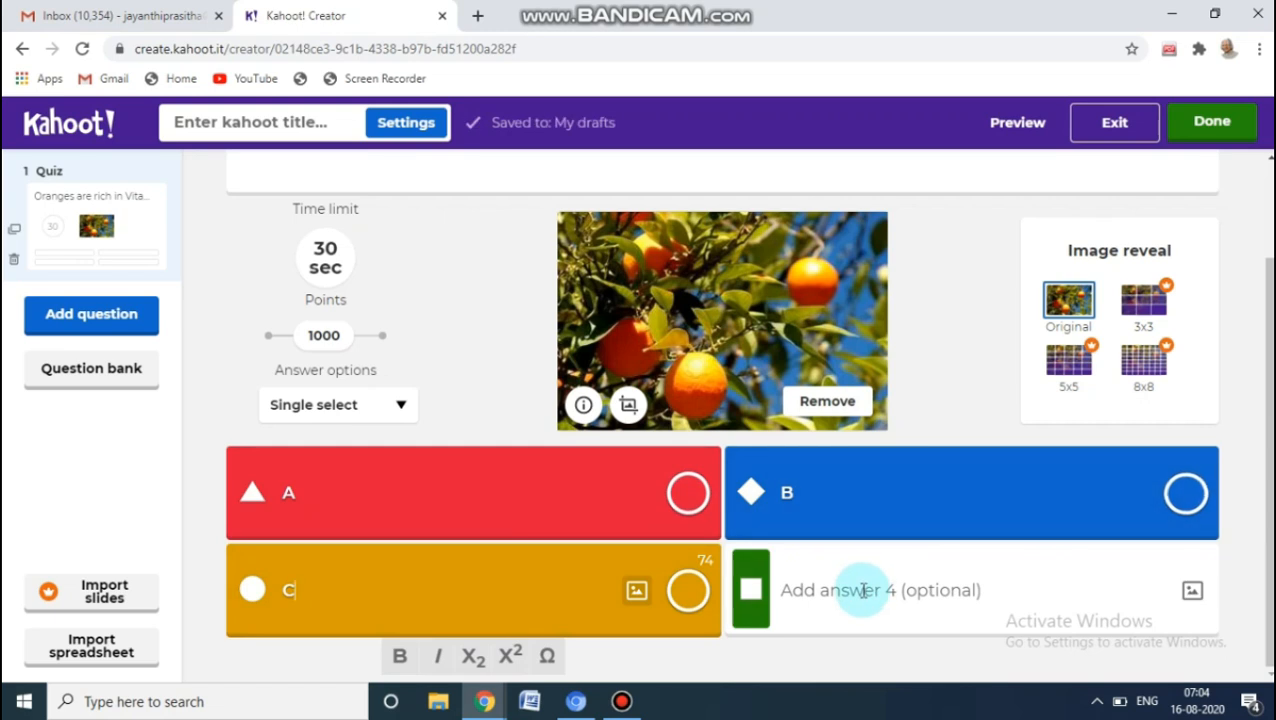
click(862, 590)
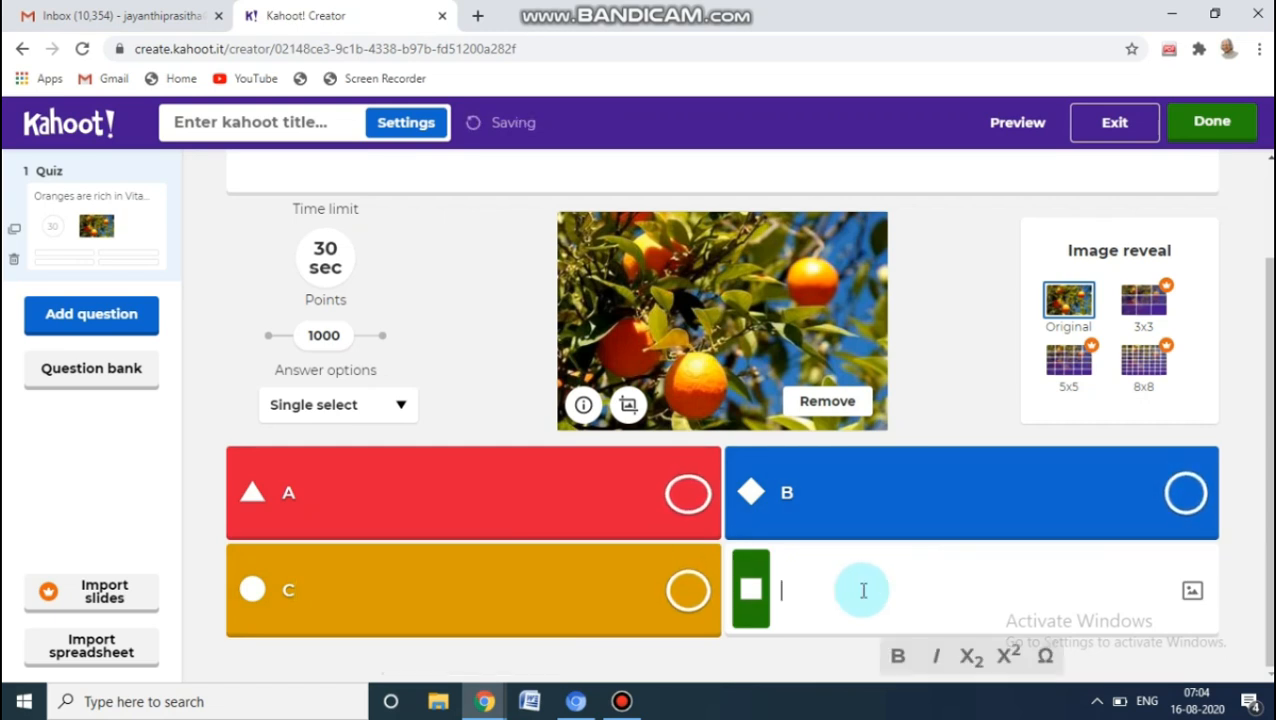
text(D)
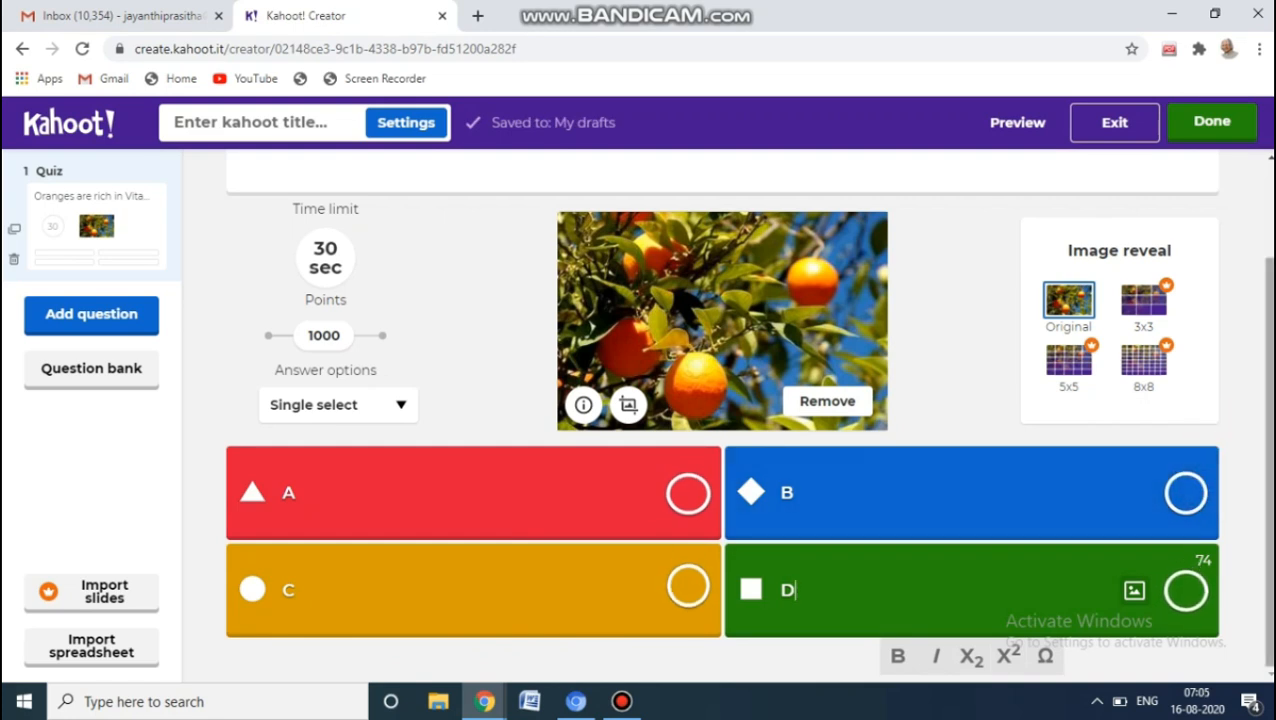
Try to finish the kahoot without a marked correct answer, and return to editing the question
scroll(1000, 400, up, 2)
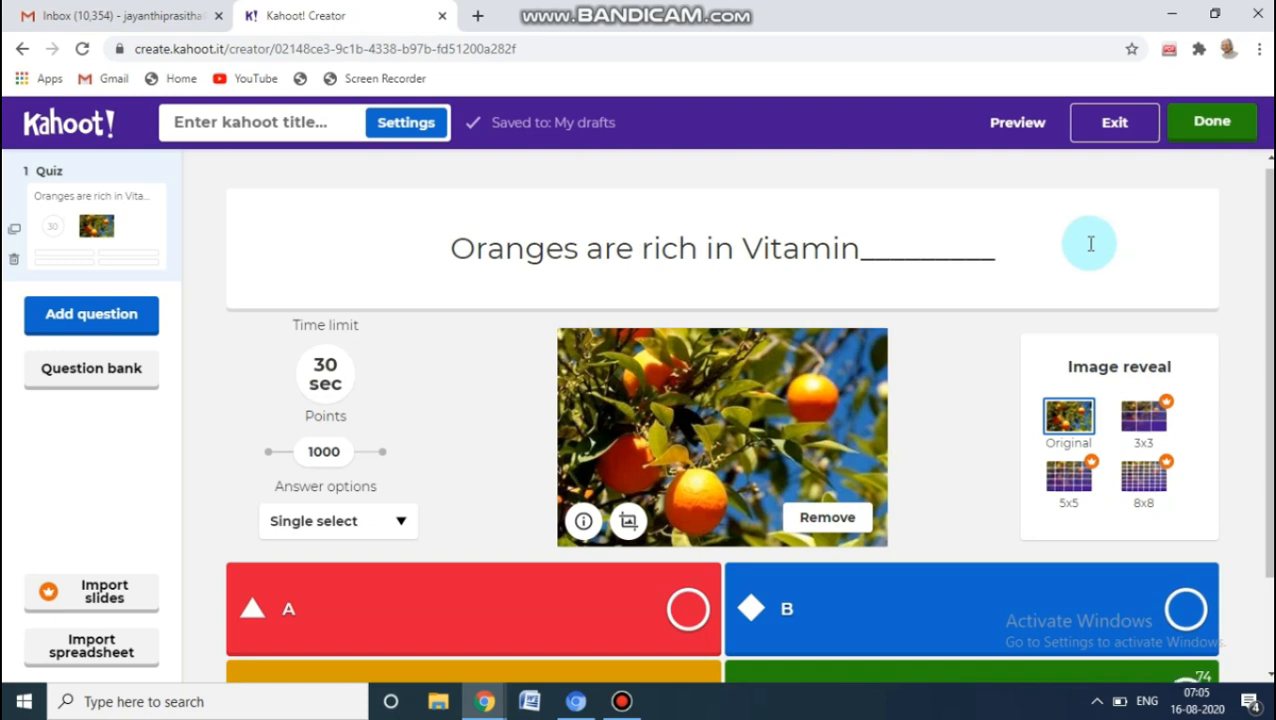
click(1211, 123)
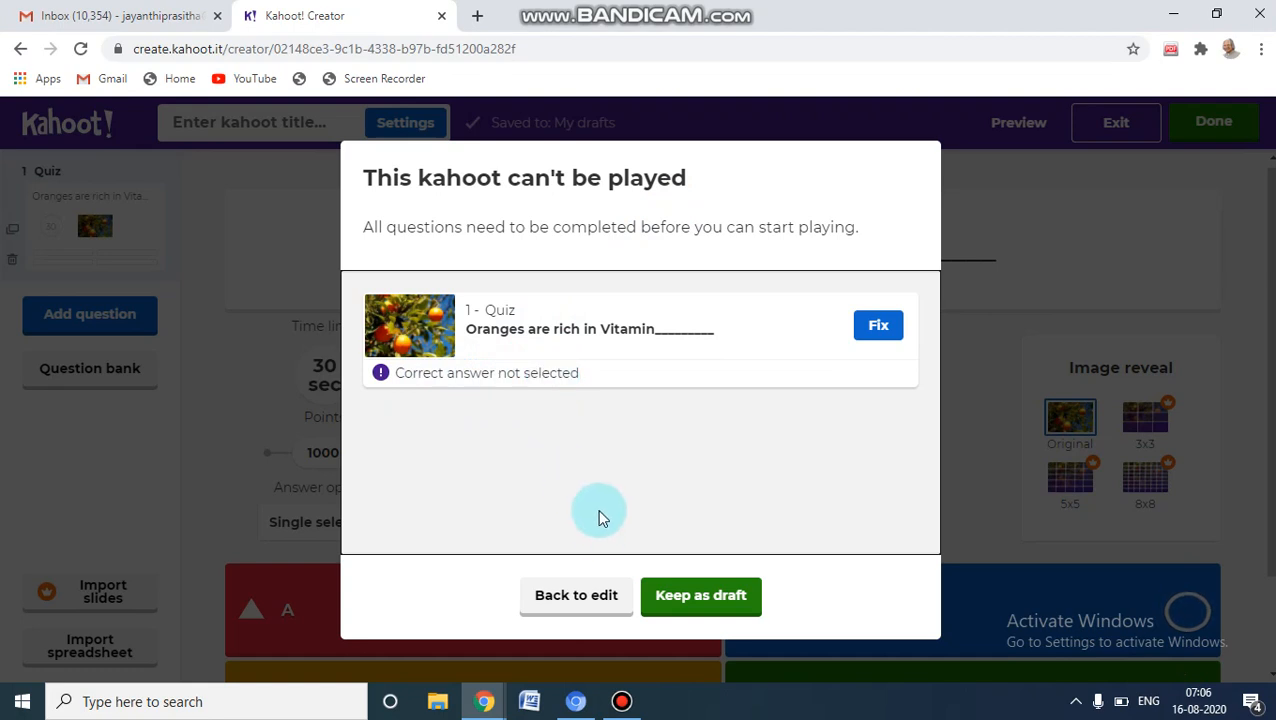
click(562, 597)
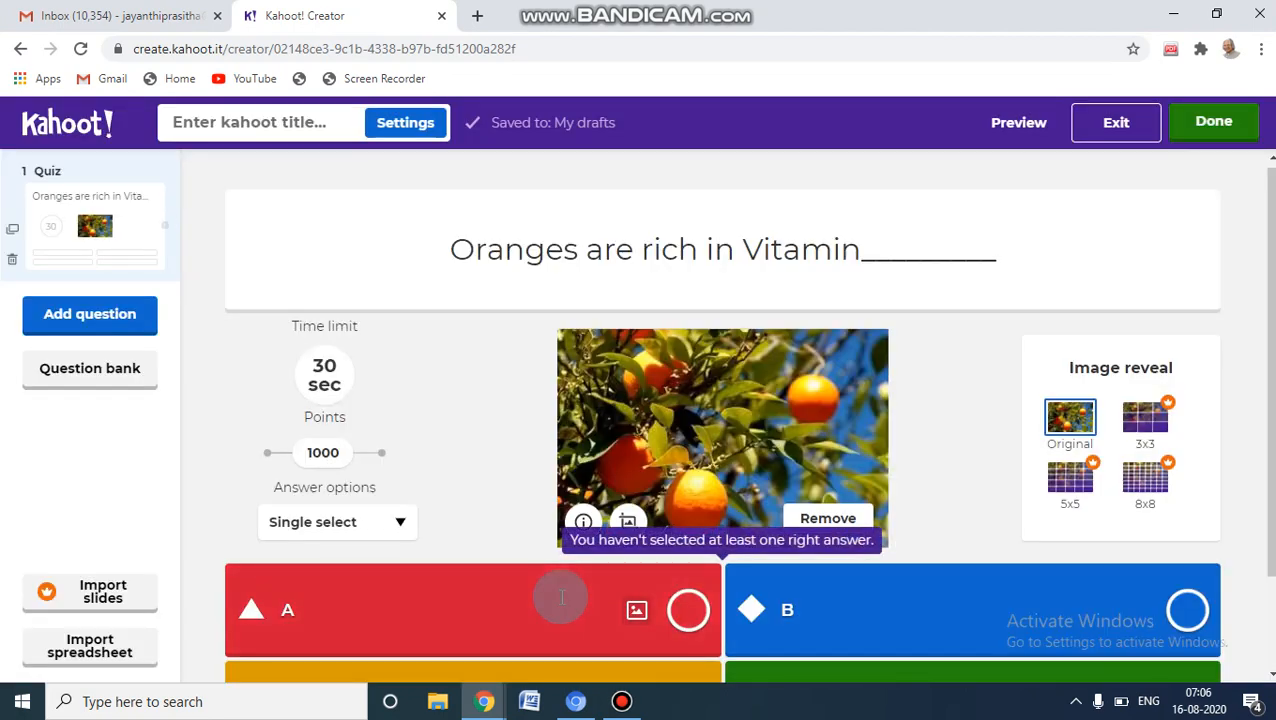
Mark answer C as the correct answer to the oranges question
scroll(722, 416, down, 2)
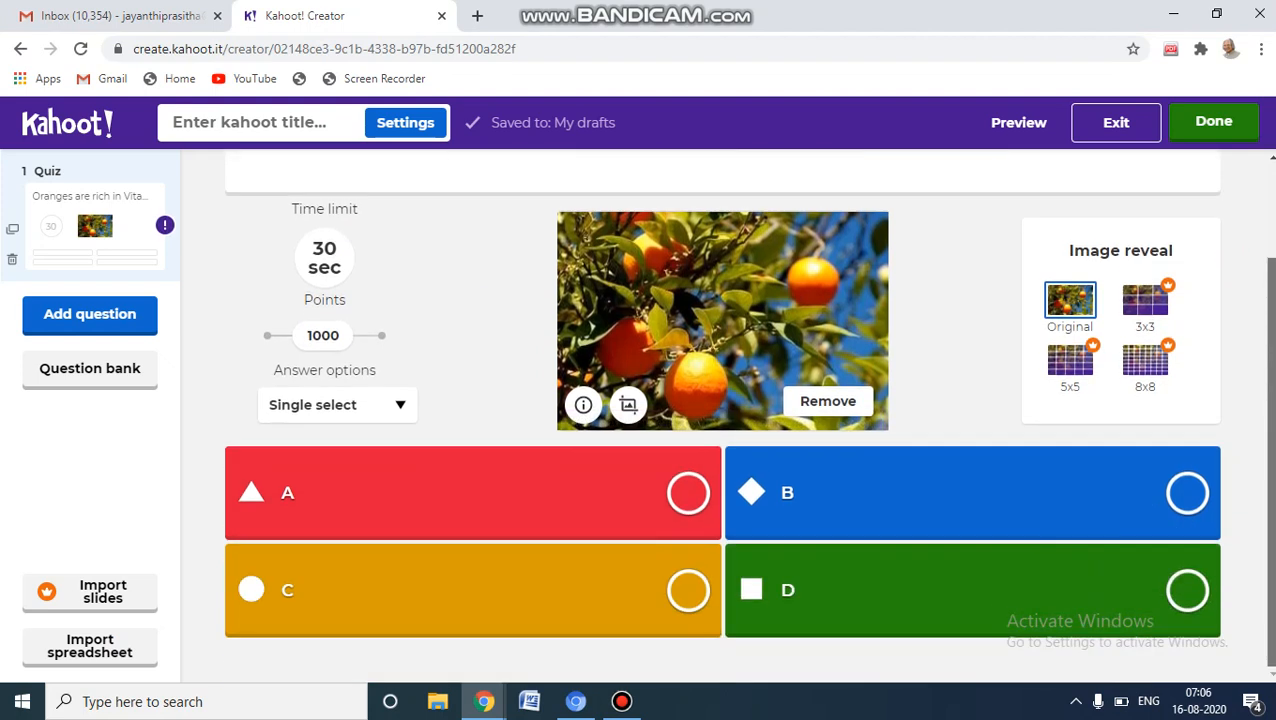
click(688, 590)
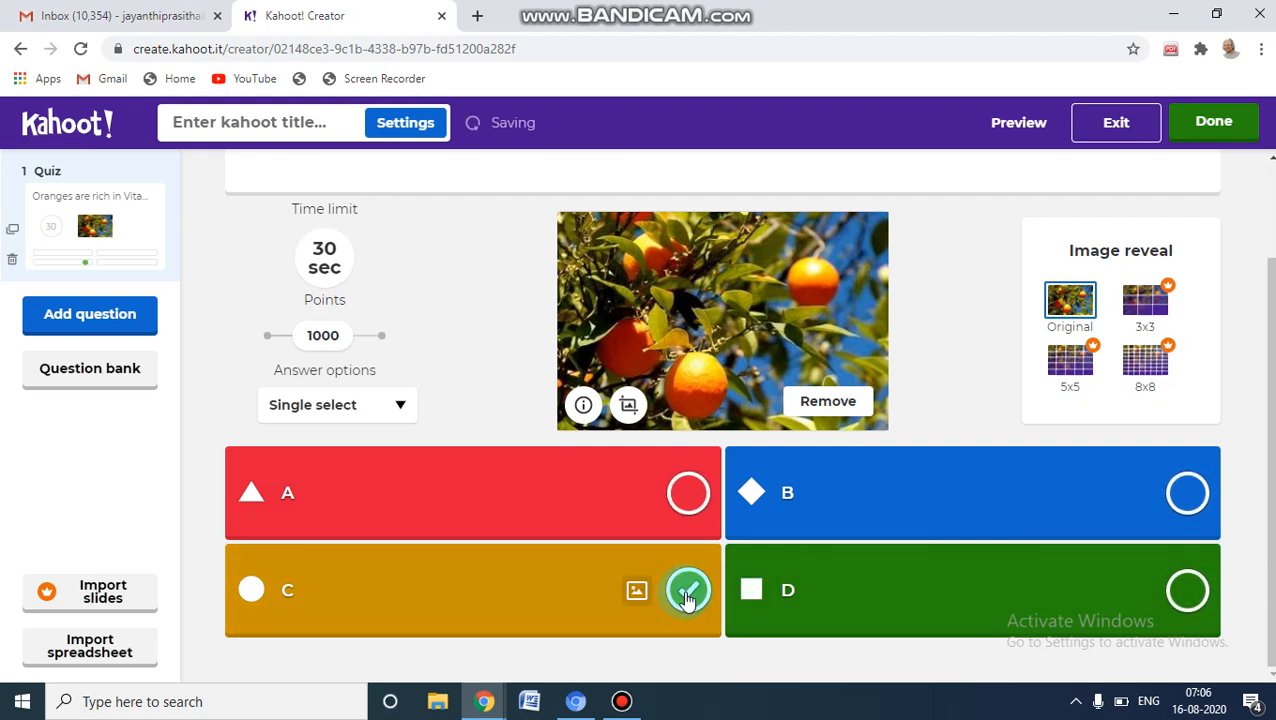
Finish the kahoot with the title GK and the description JVJVDS
click(1218, 128)
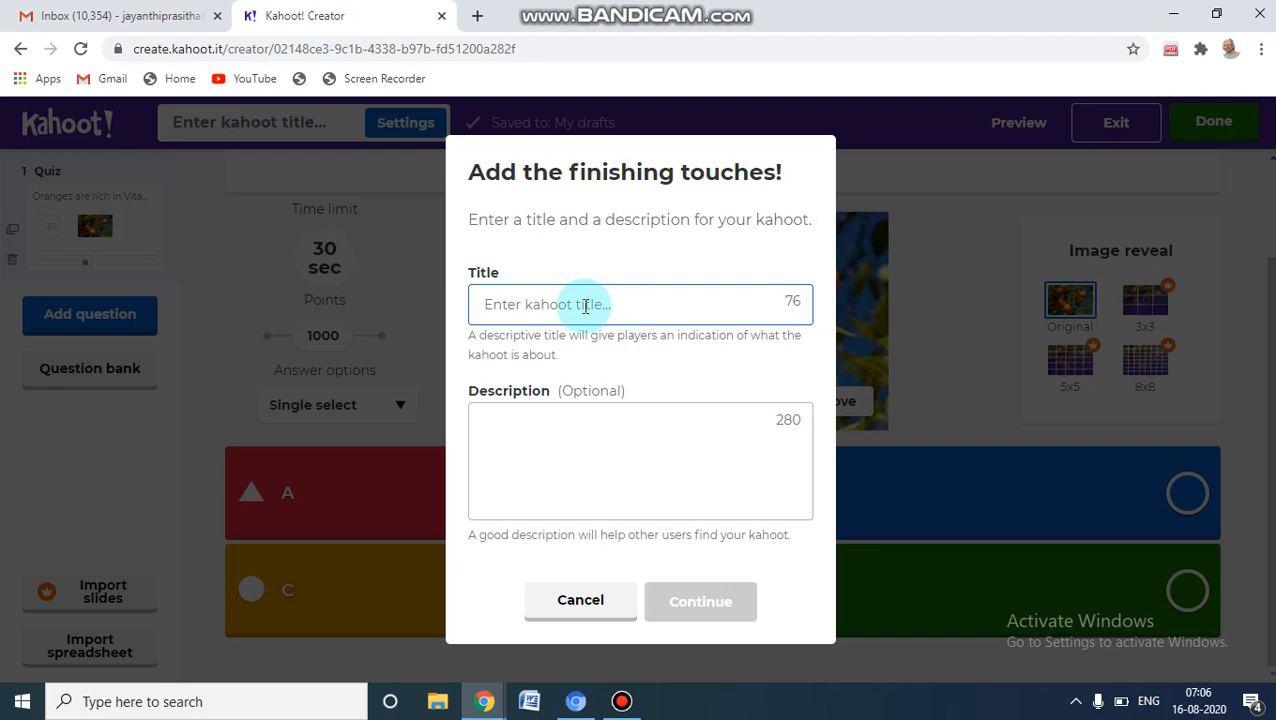
text(C)
text(K)
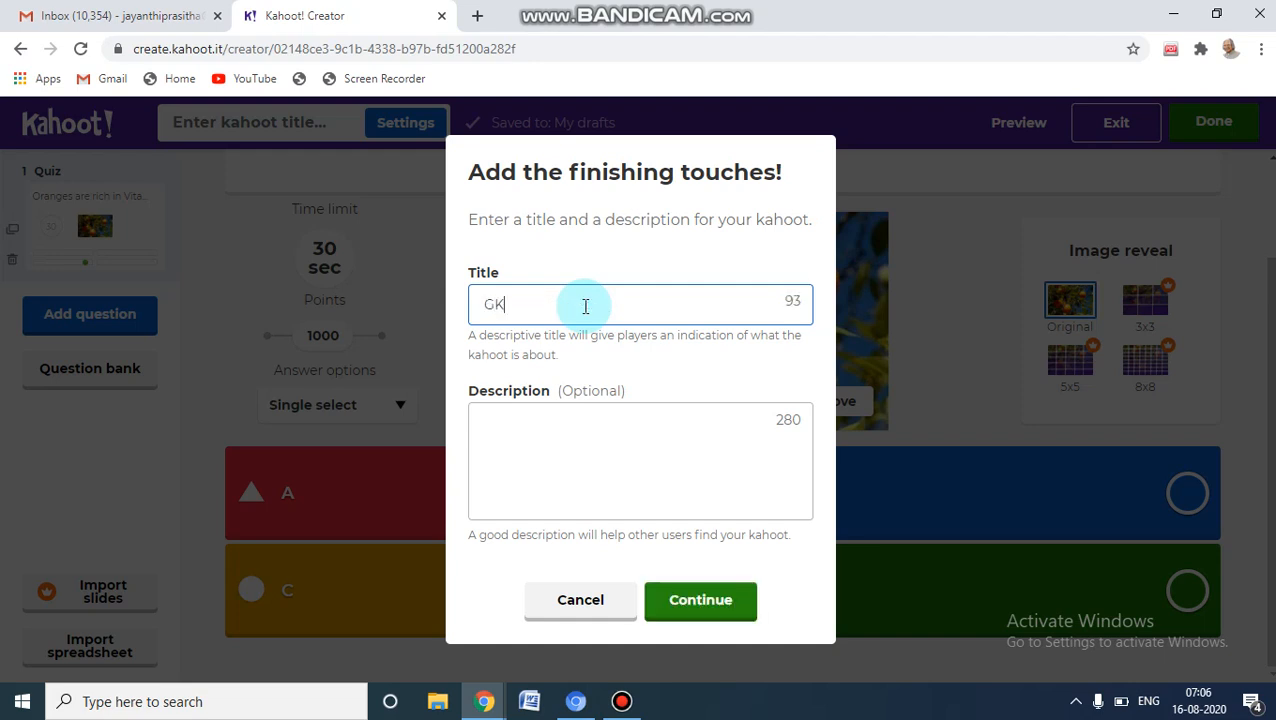
click(510, 420)
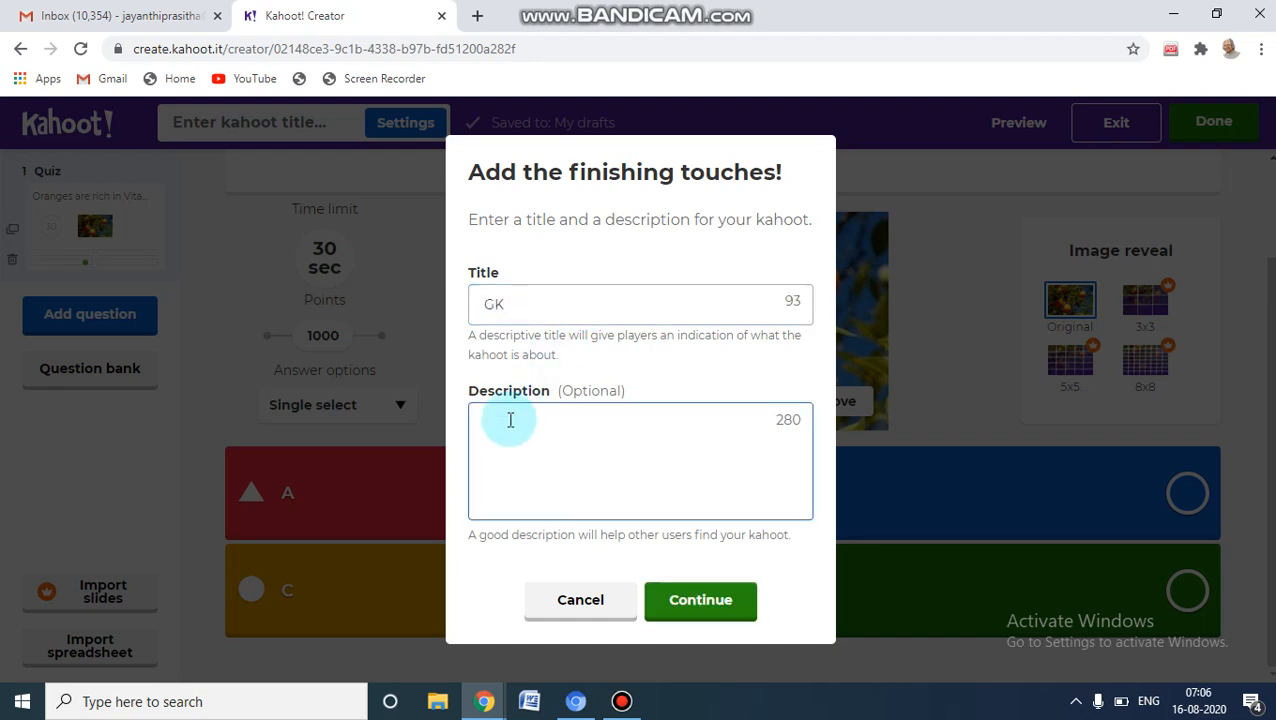
text(JVJIDS)
click(683, 610)
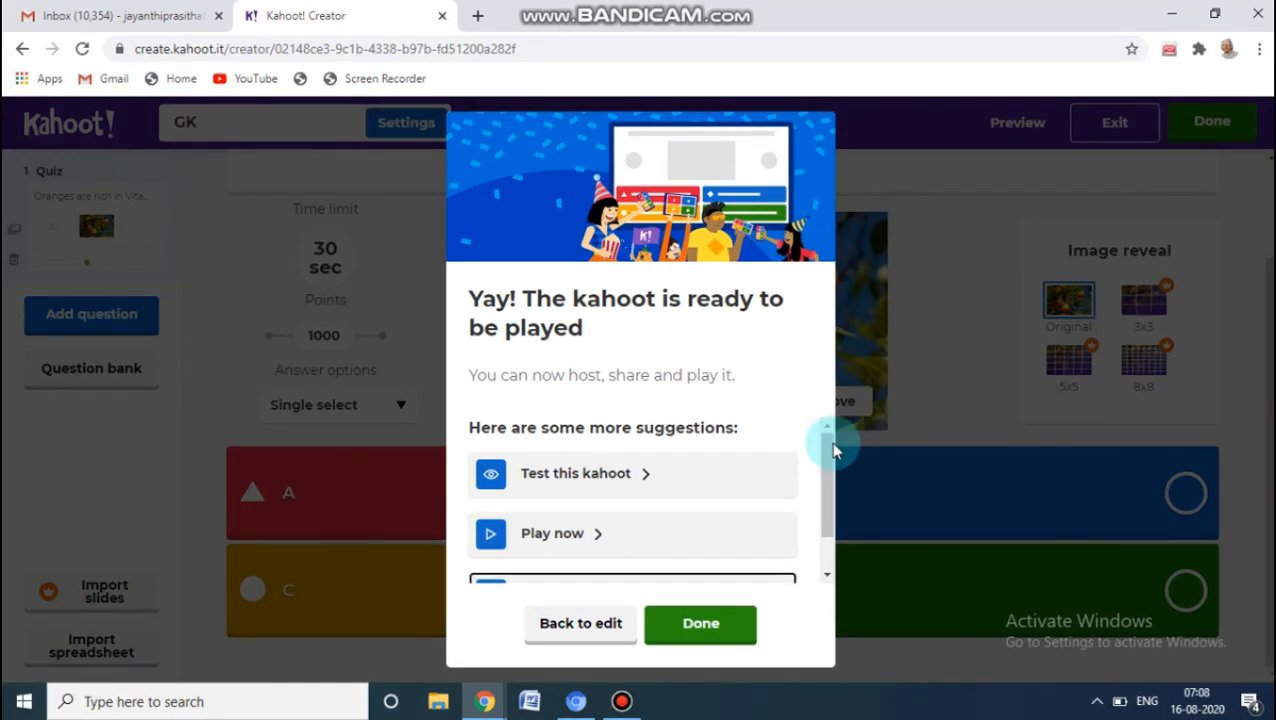
Share the finished kahoot by e-mail with the recipient's address
drag(829, 447, 836, 510)
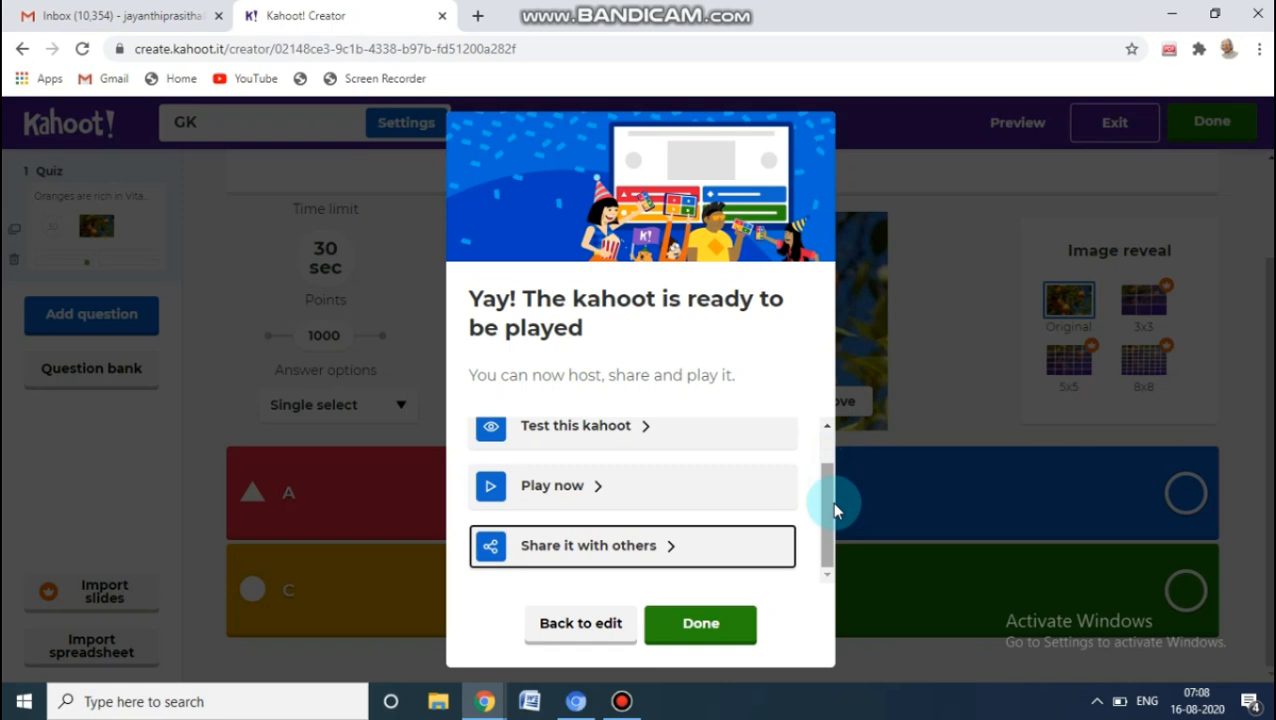
click(675, 550)
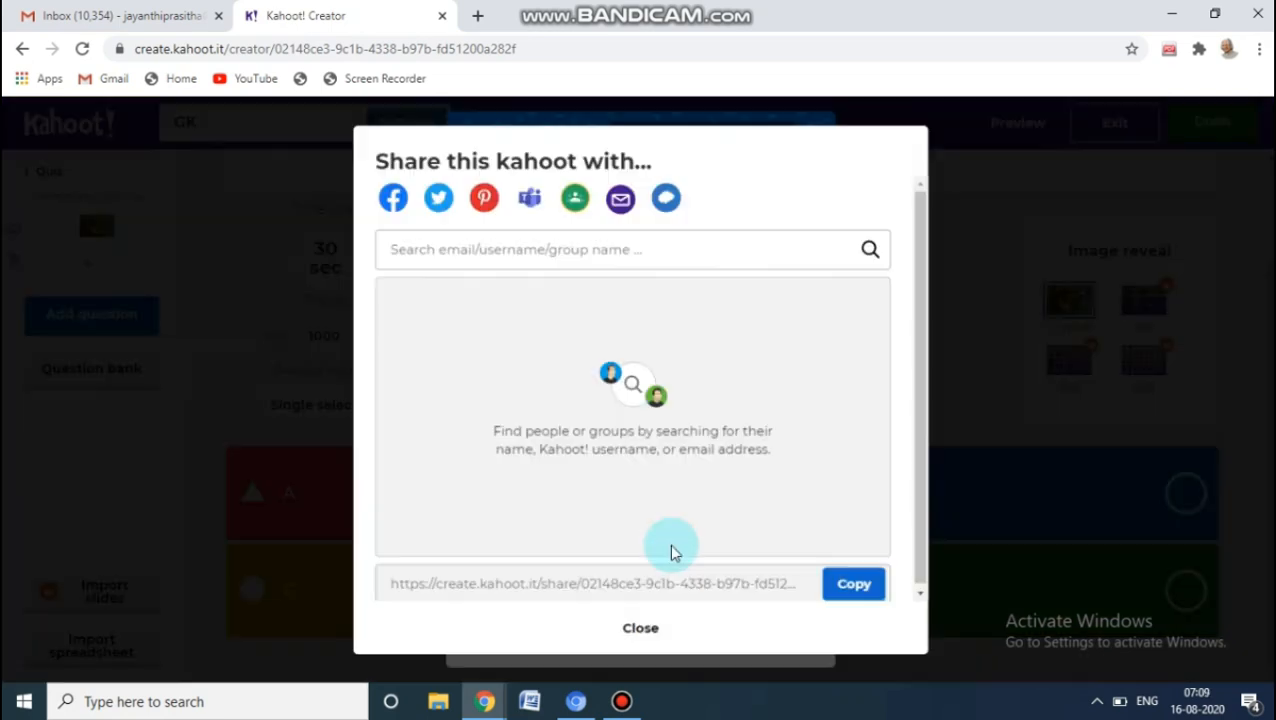
click(510, 244)
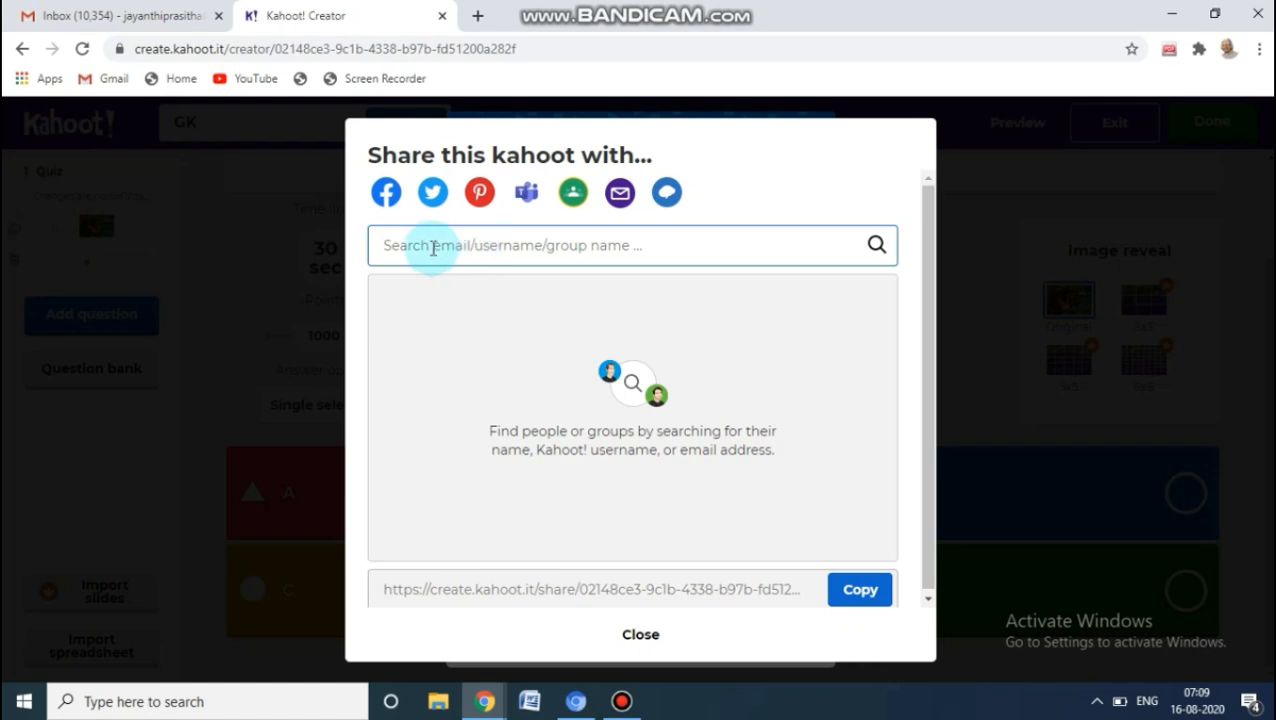
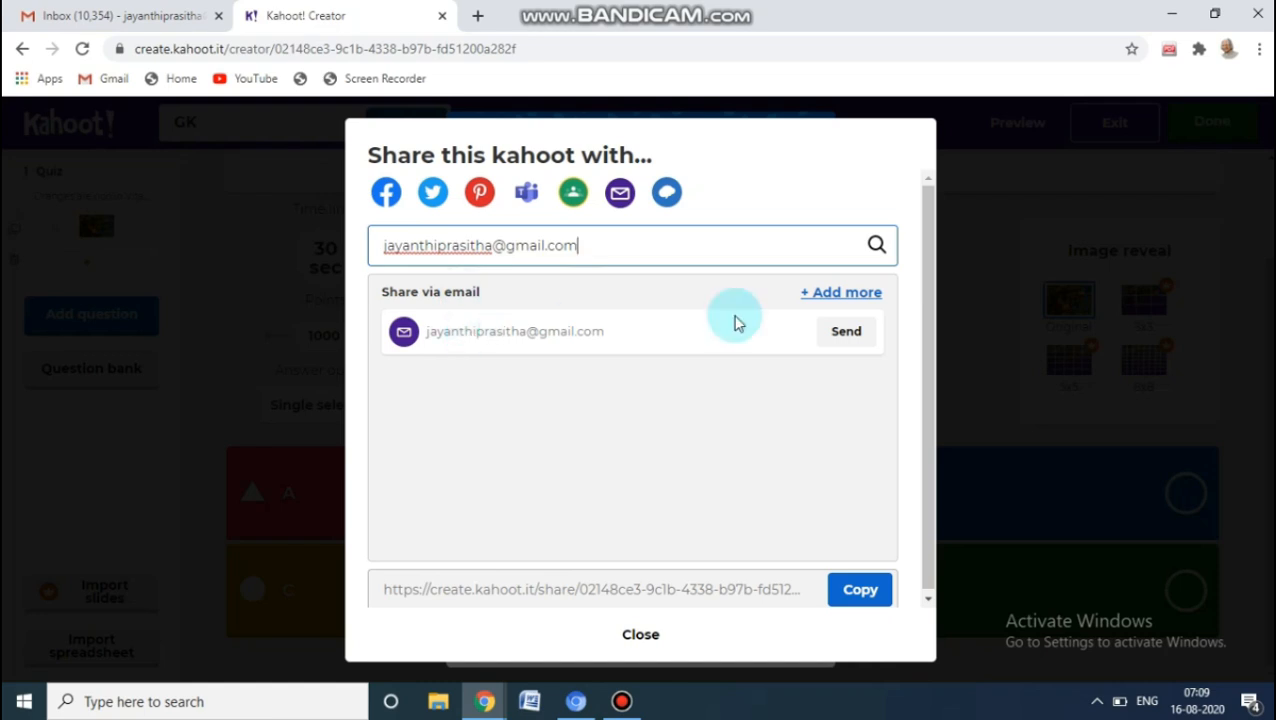
click(842, 336)
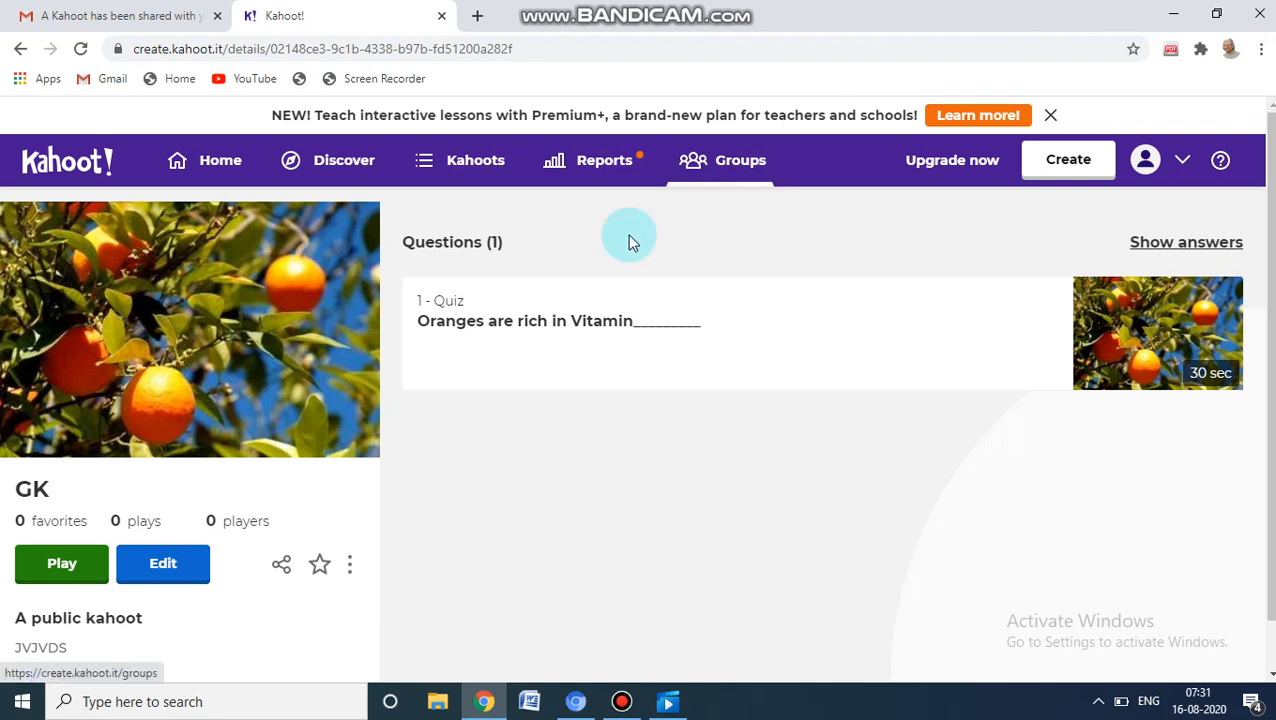
Host the GK kahoot as a live Teach game in Classic player-versus-player mode
click(62, 566)
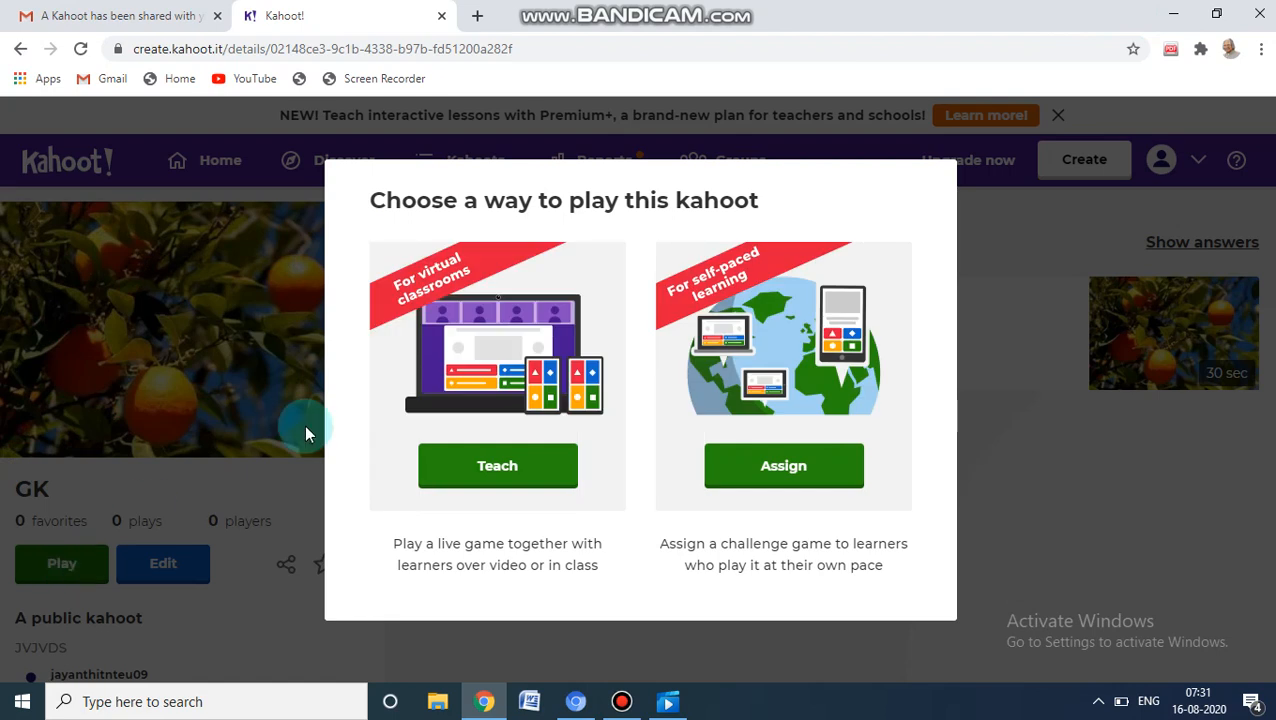
click(487, 469)
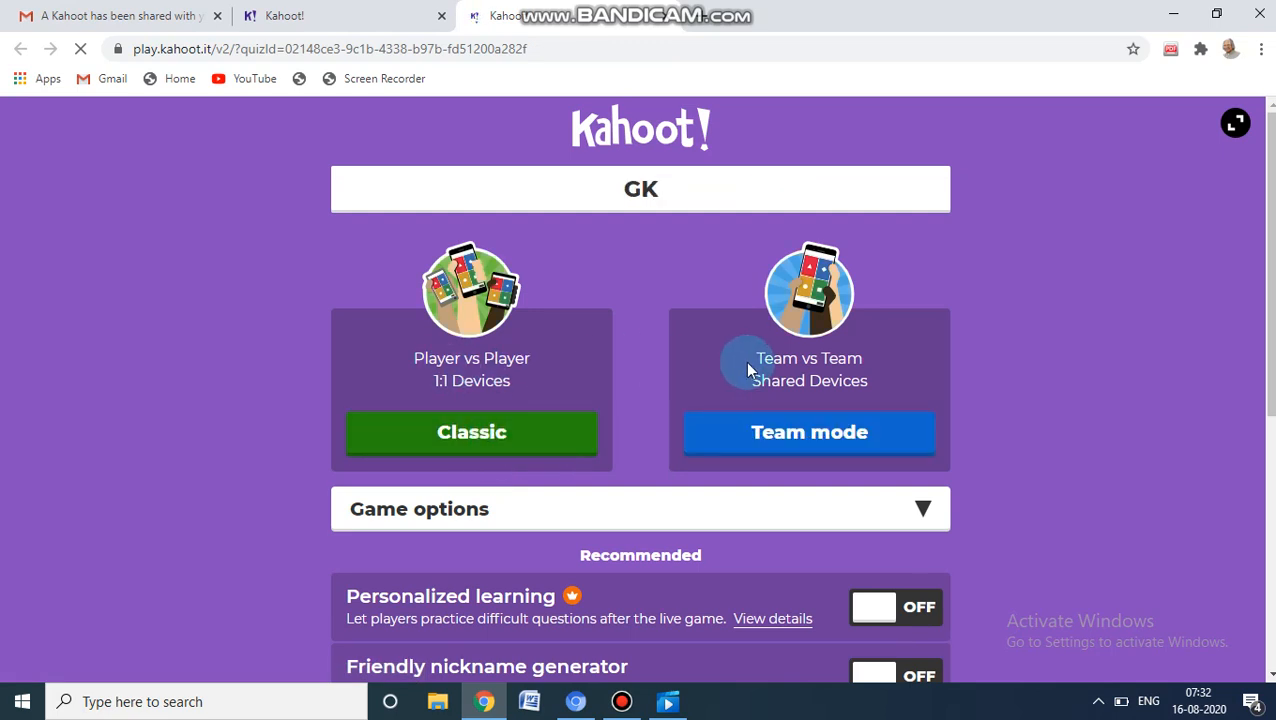
click(466, 437)
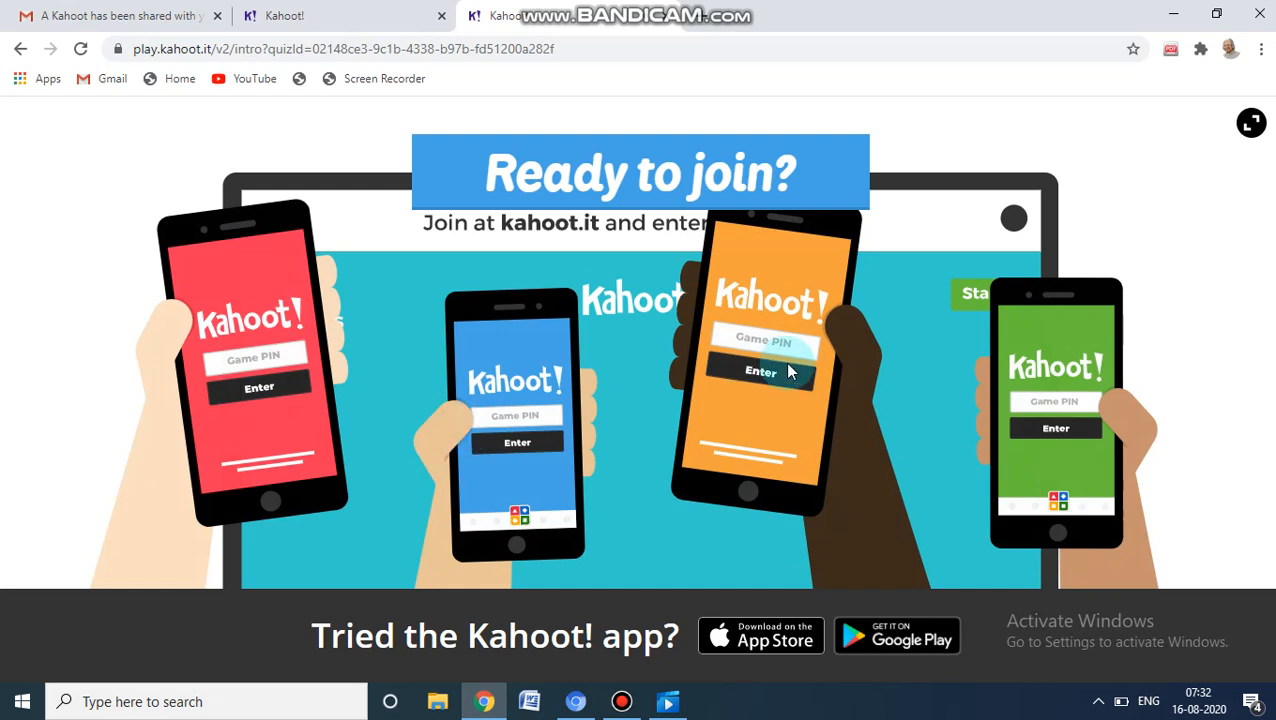
click(975, 297)
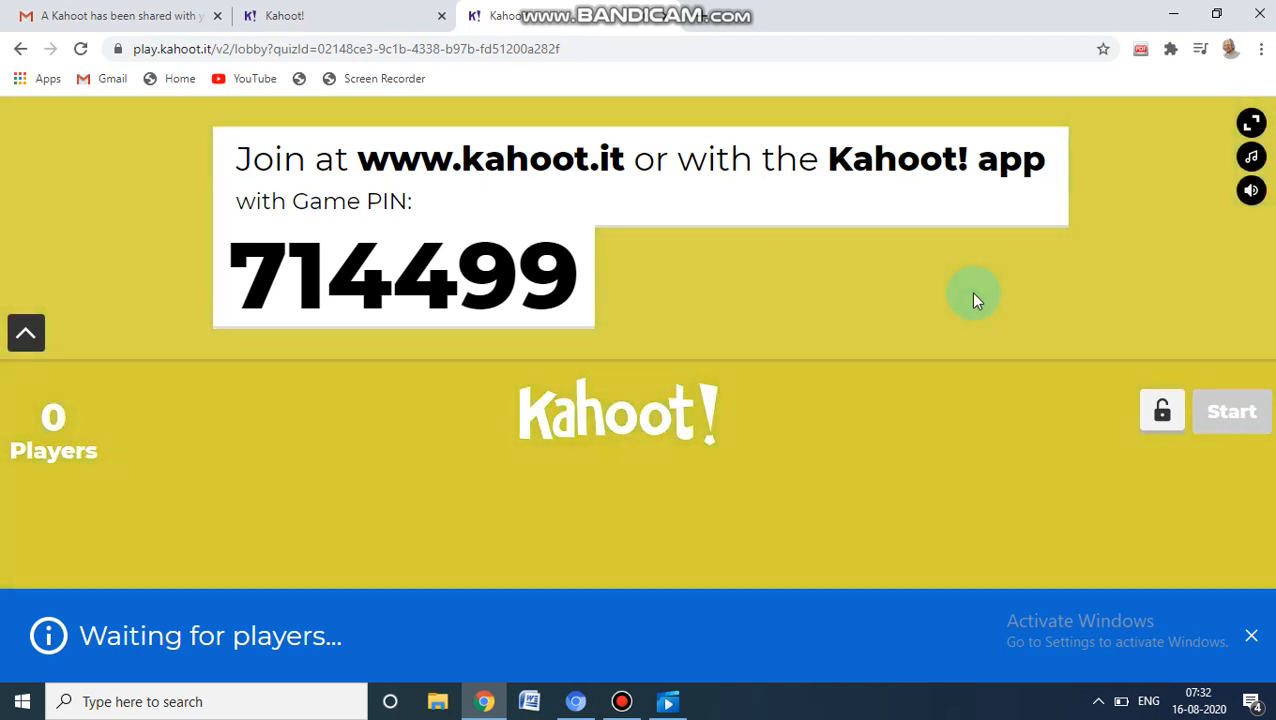
drag(248, 273, 590, 263)
key(ctrl+c)
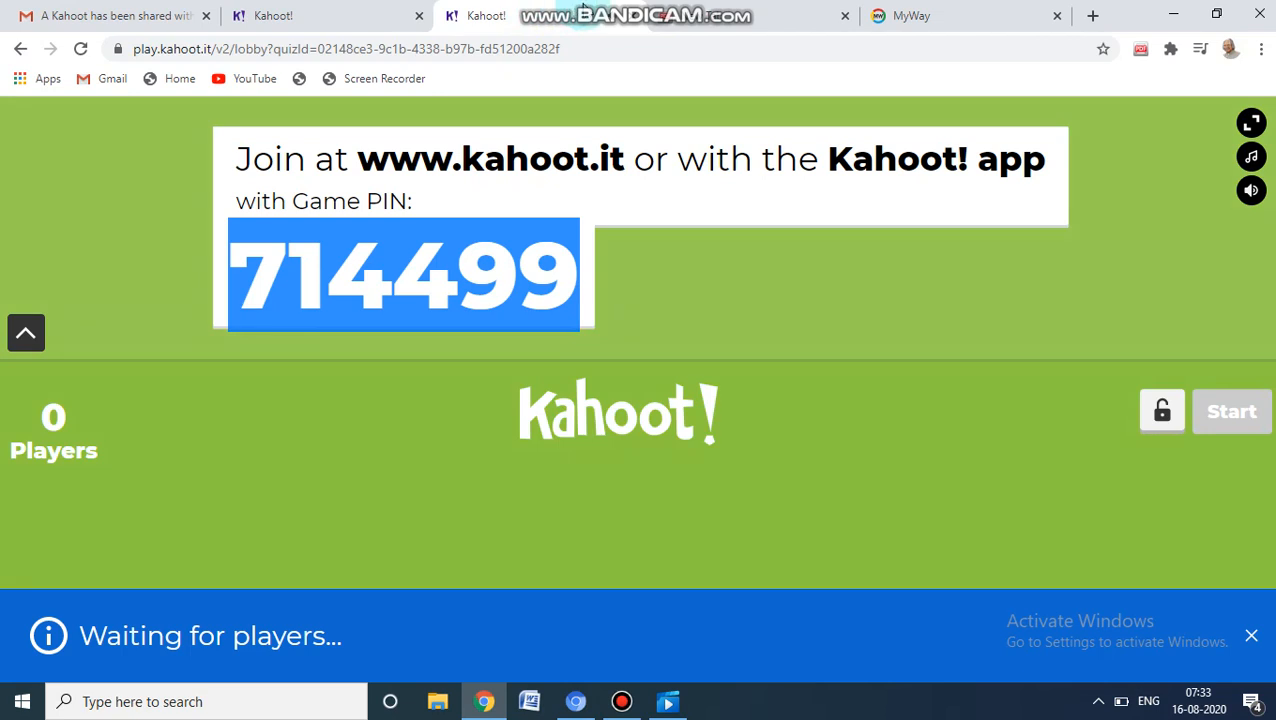
click(748, 20)
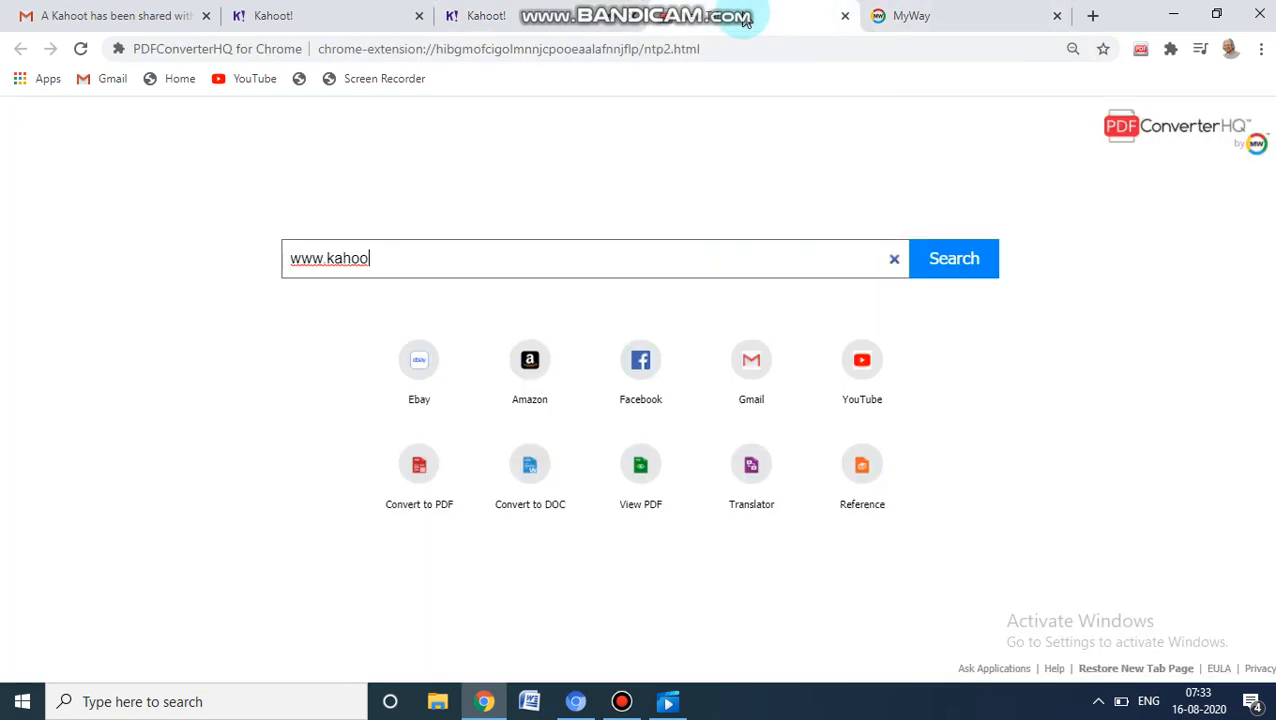
click(910, 16)
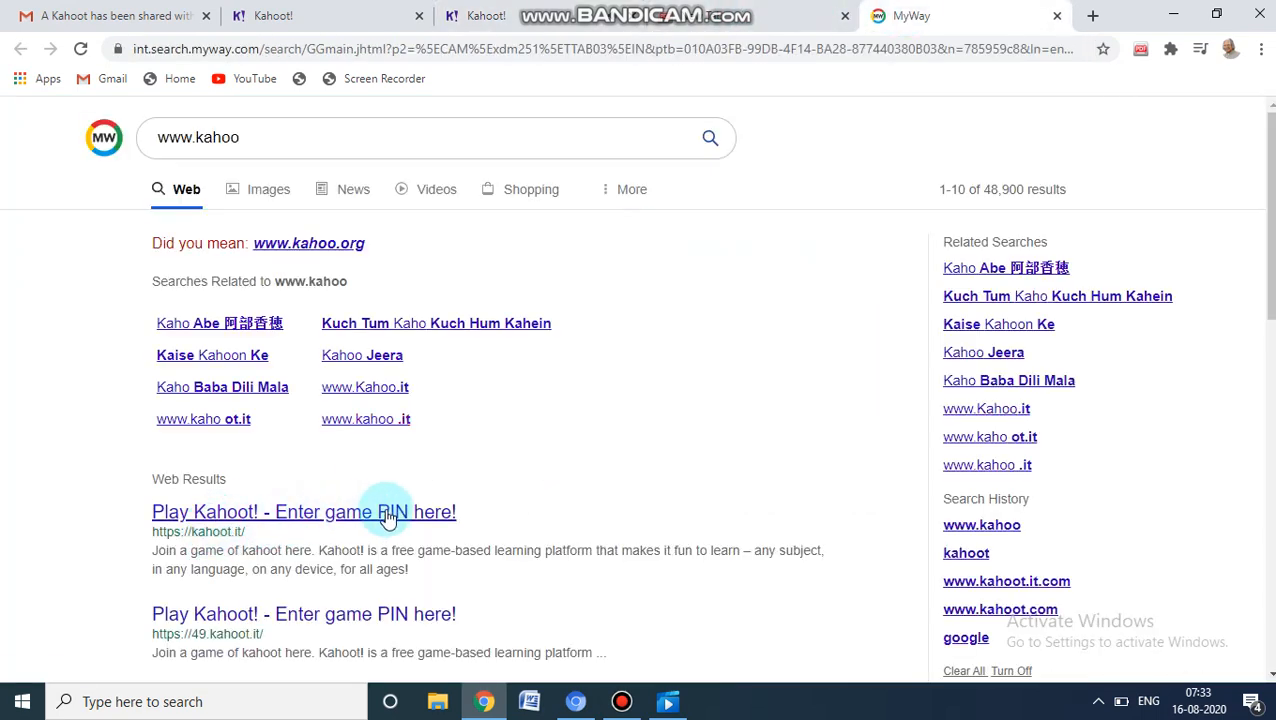
click(350, 516)
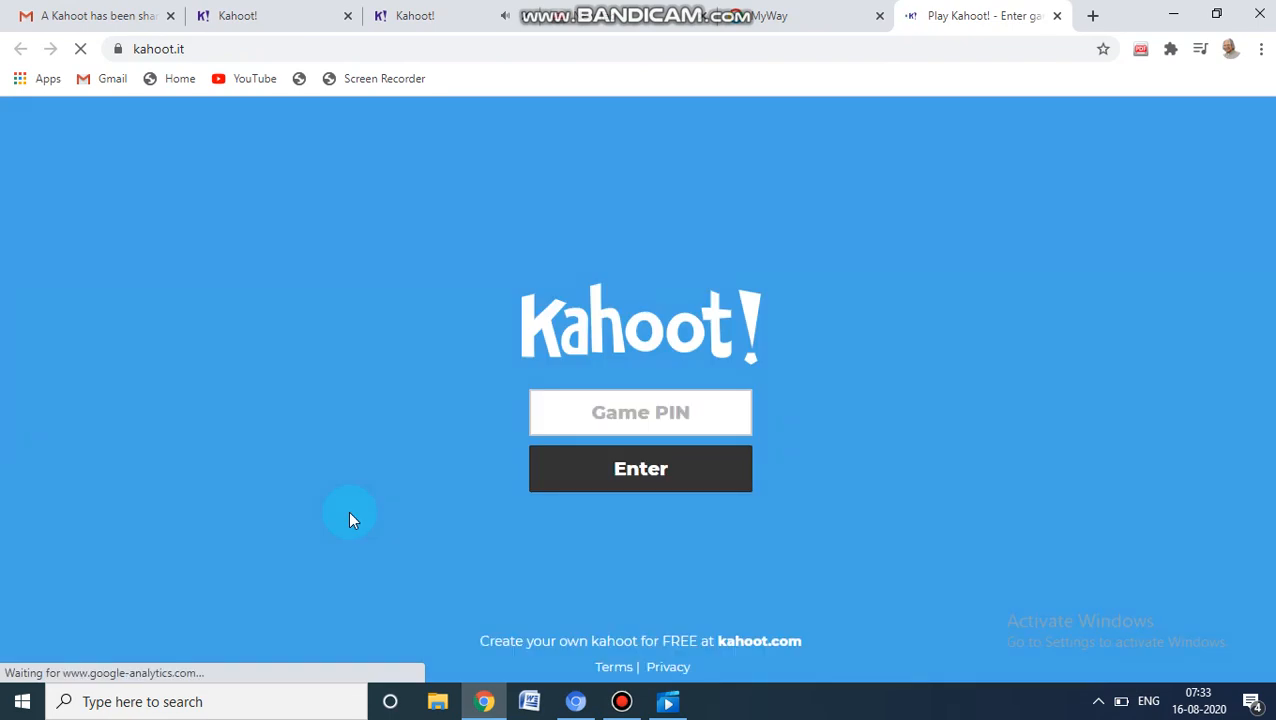
Join the game as a player by pasting the game PIN and entering the player's nickname
click(586, 410)
key(ctrl+v)
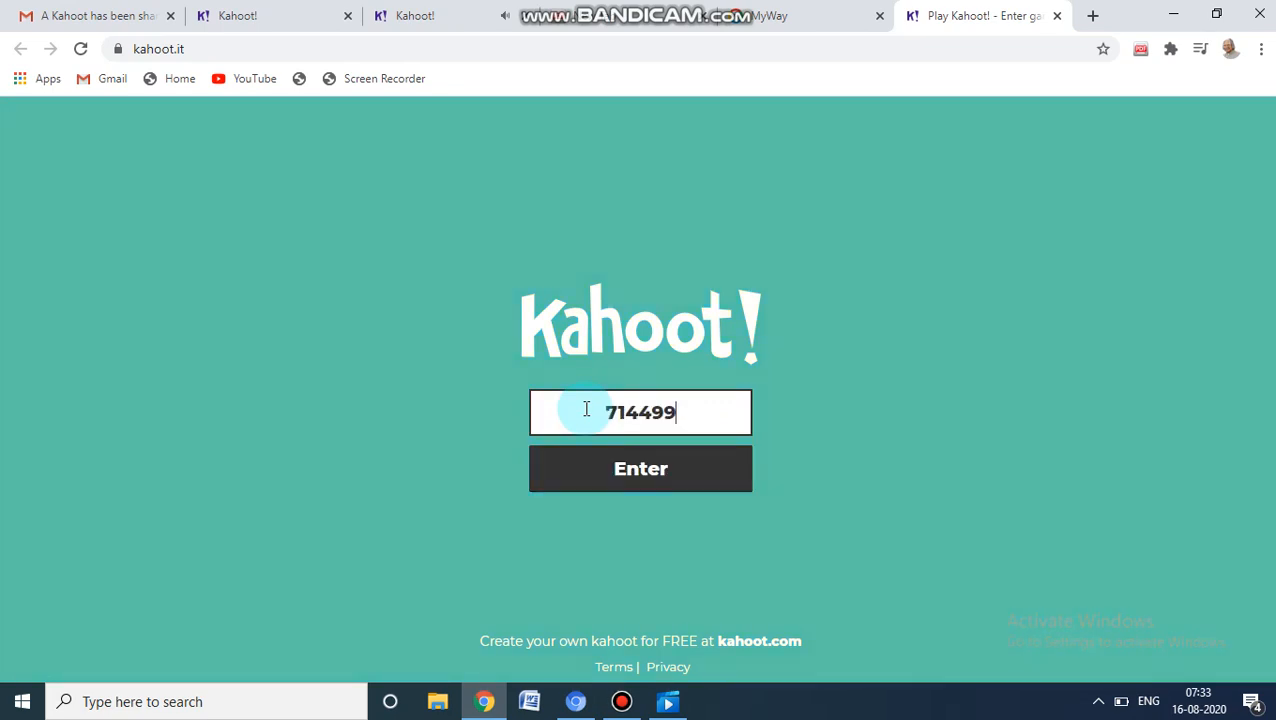
click(640, 483)
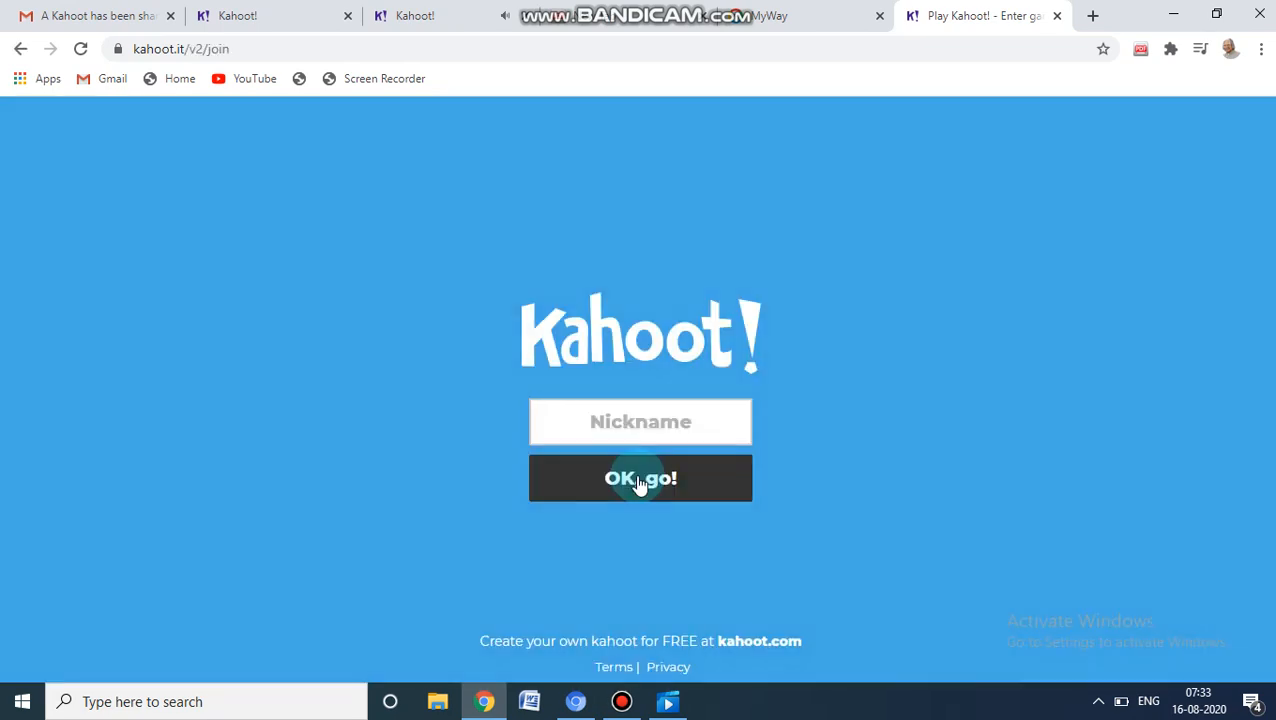
click(641, 422)
text(jaya)
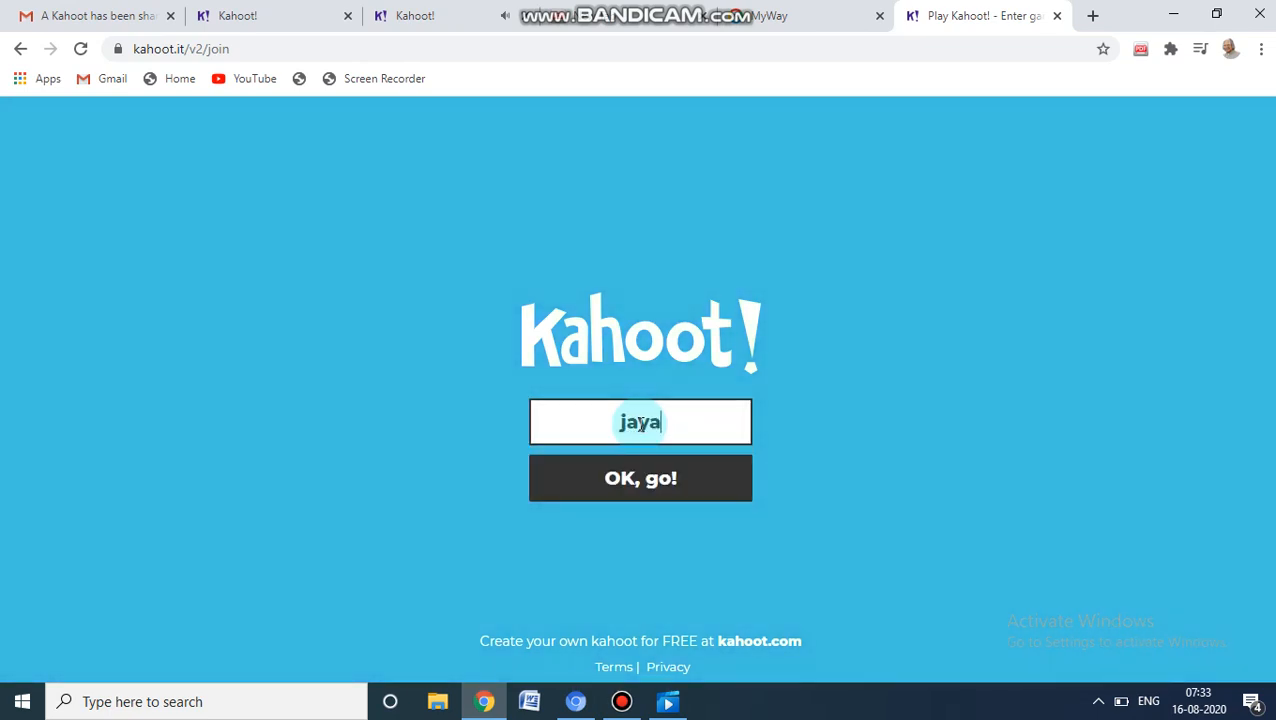
click(657, 487)
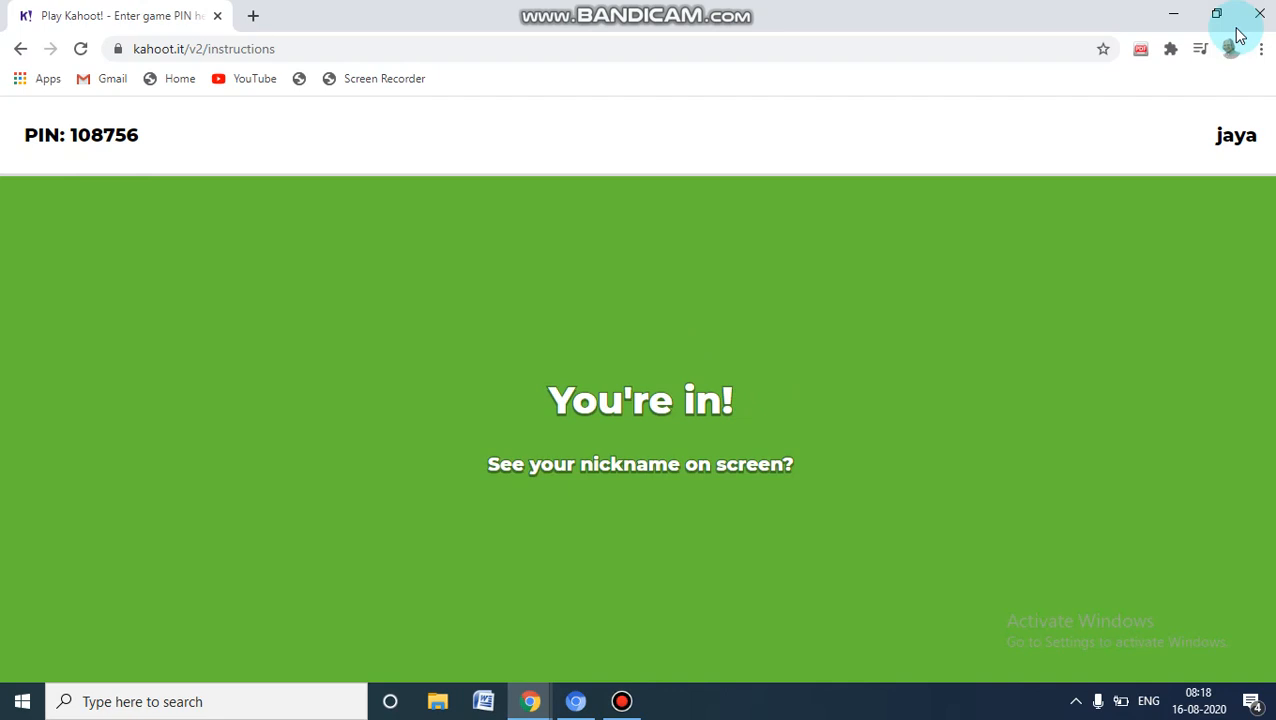
Reduce the maximized player window so that it sits beside the host's lobby window
click(1216, 13)
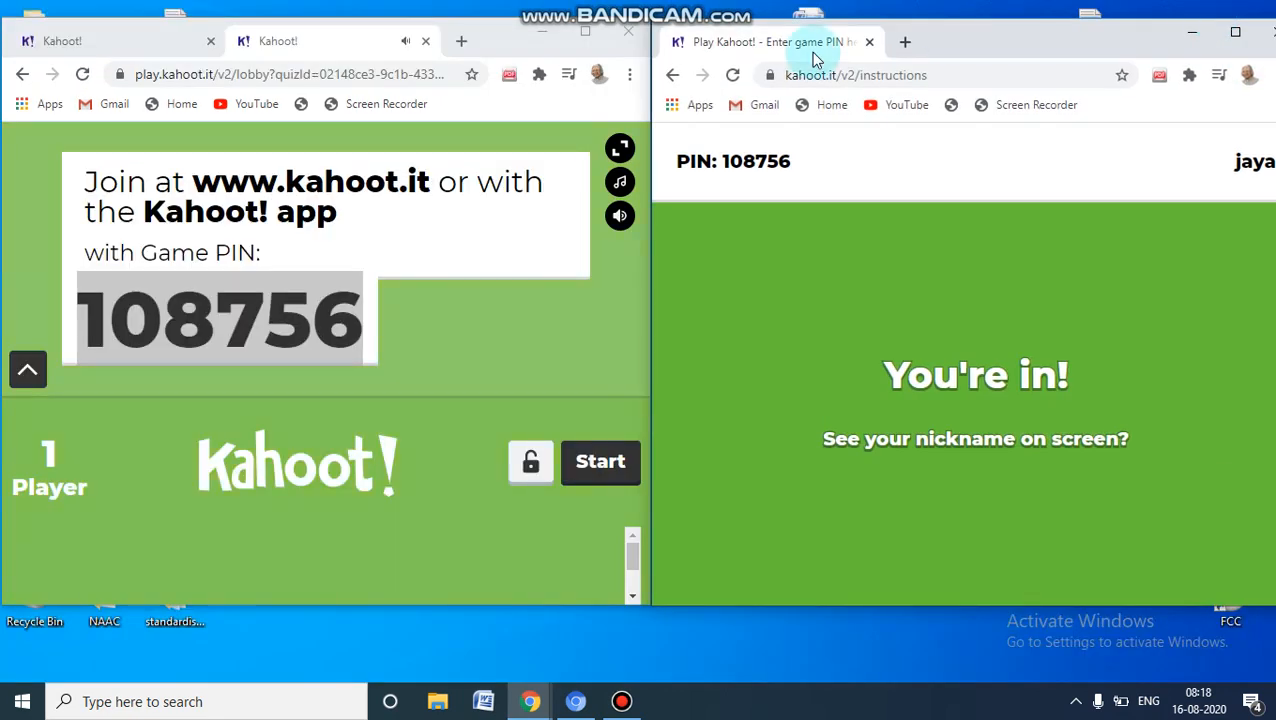
click(489, 266)
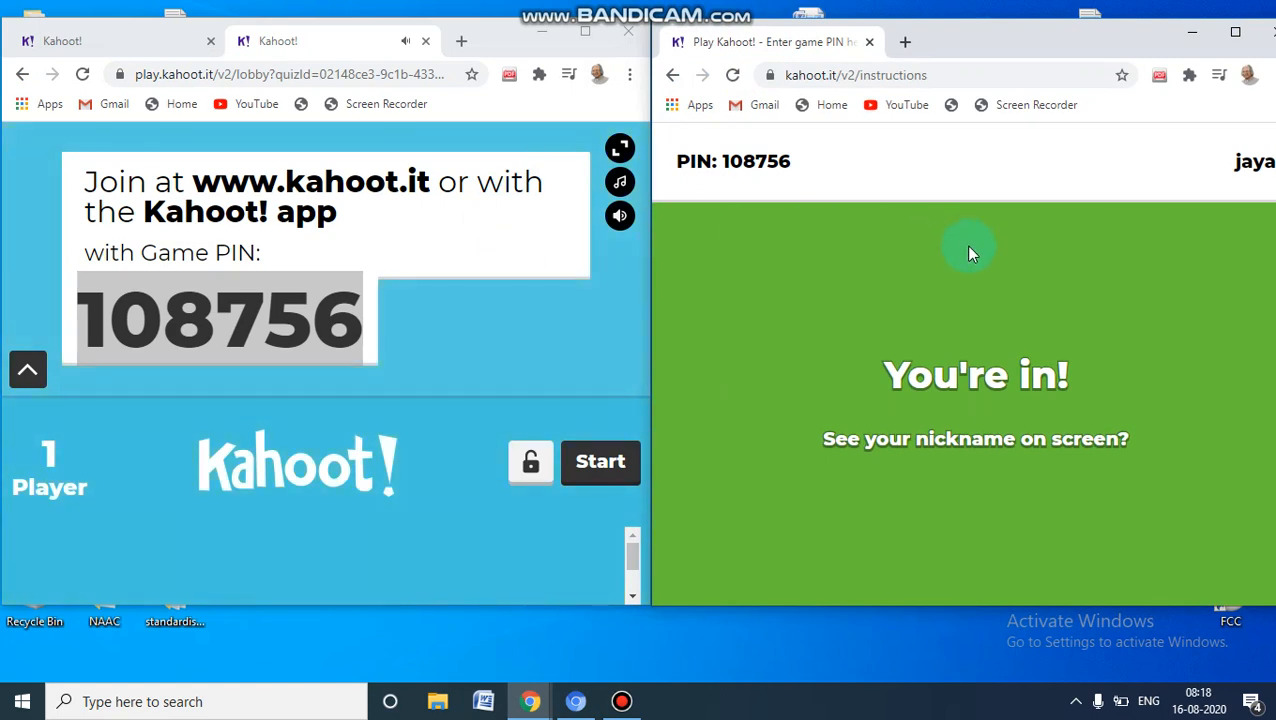
drag(968, 246, 498, 337)
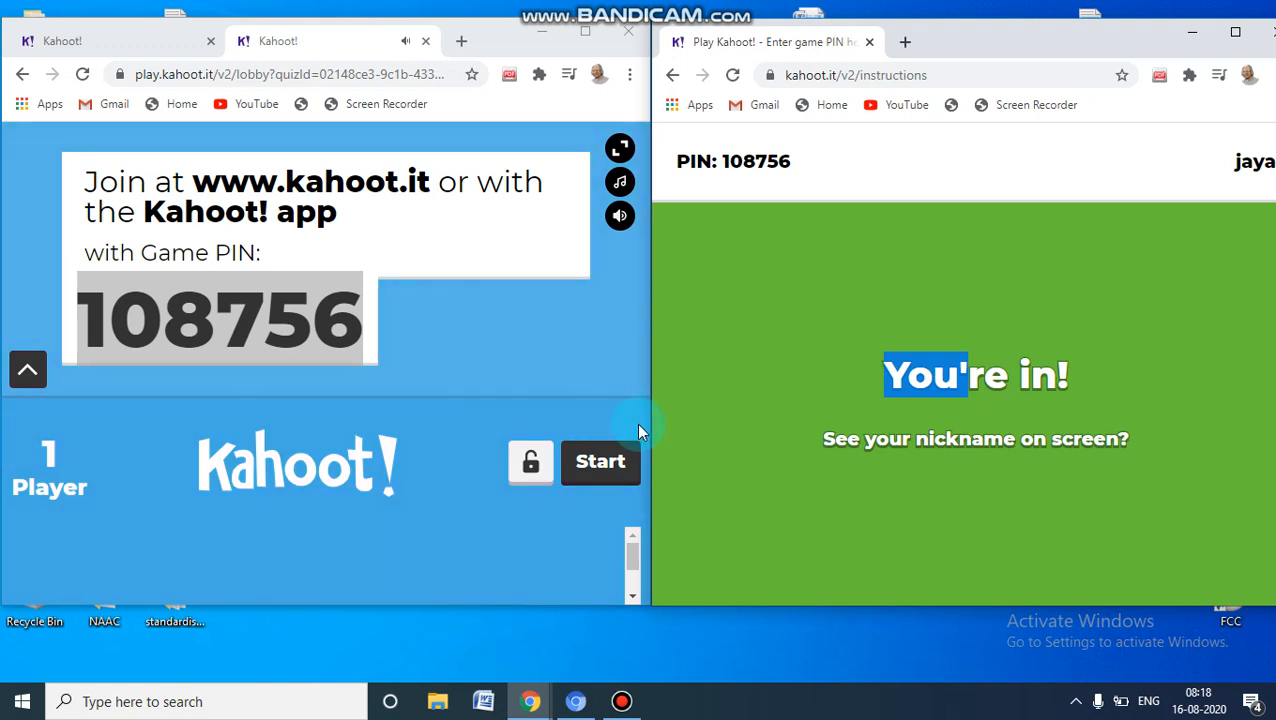
Start the game from the host lobby and answer the oranges question with C in the player window
click(600, 468)
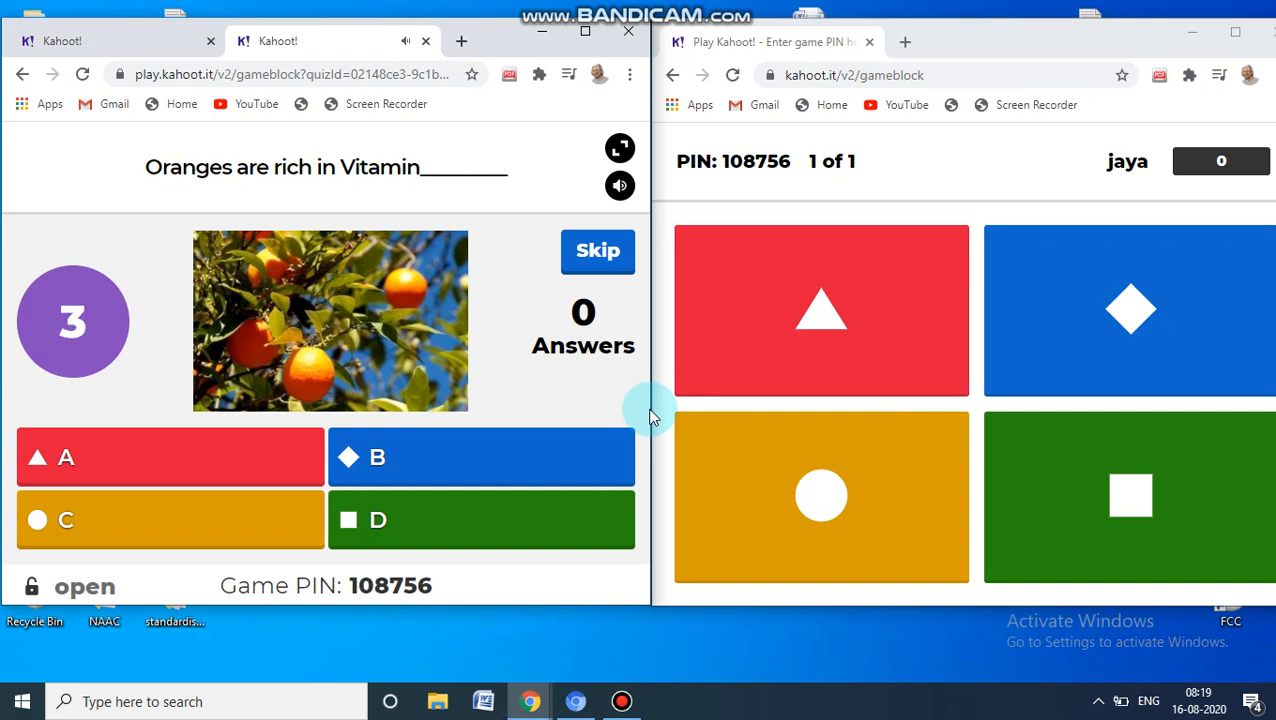
click(771, 486)
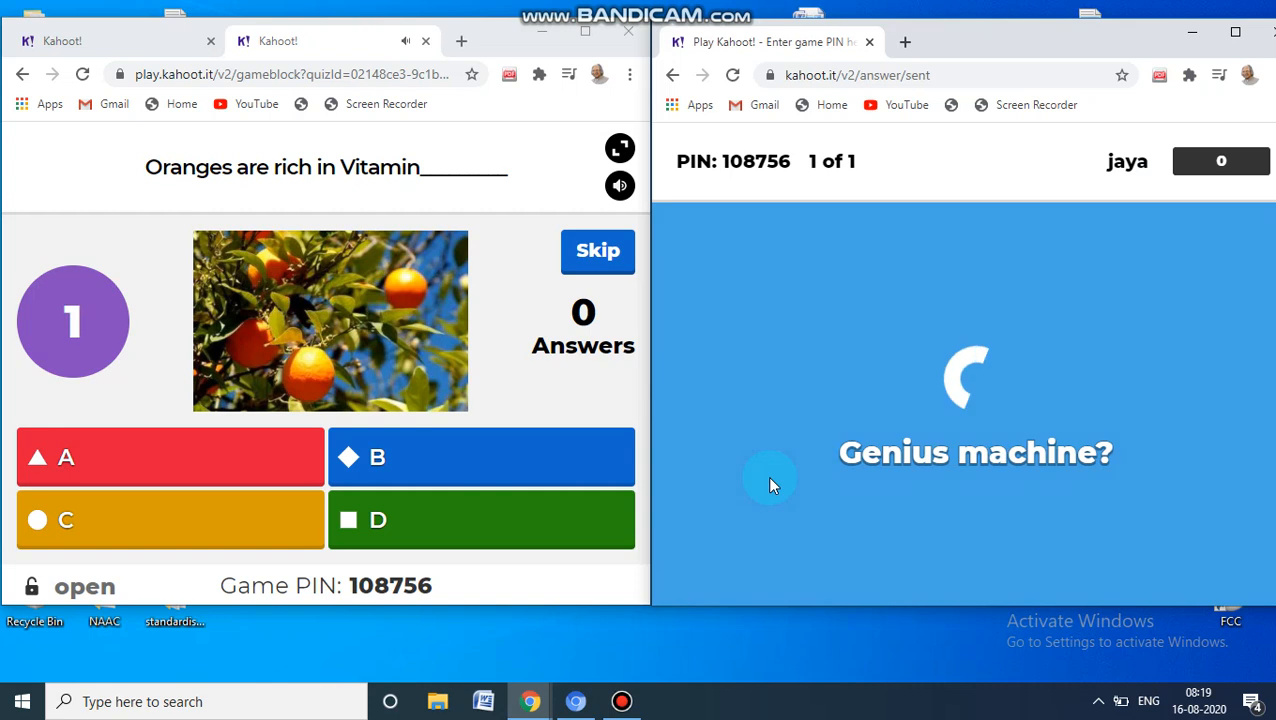